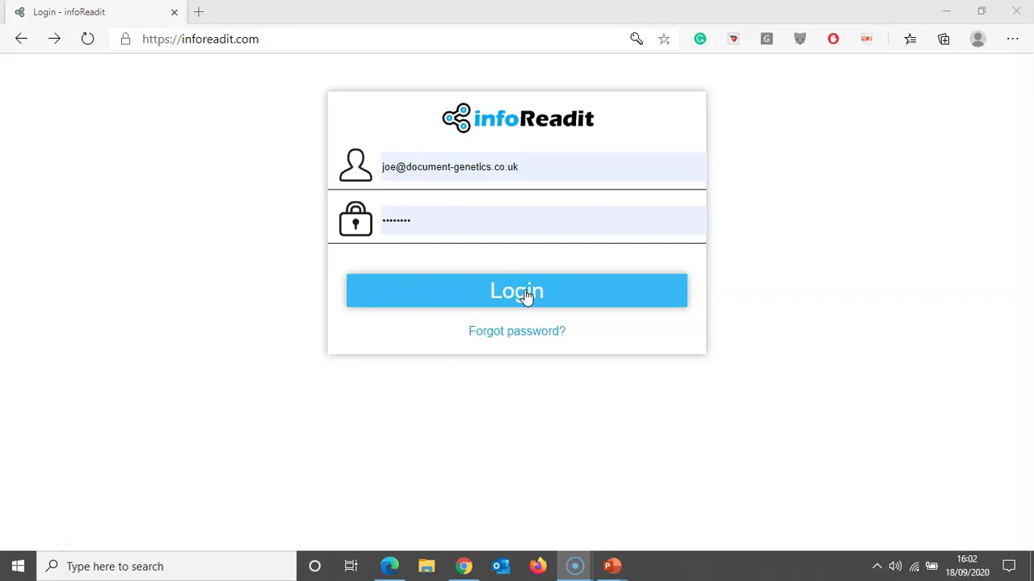
# Log in with the prefilled credentials and start a new document titled "Proposal".
pyautogui.click(526, 297)
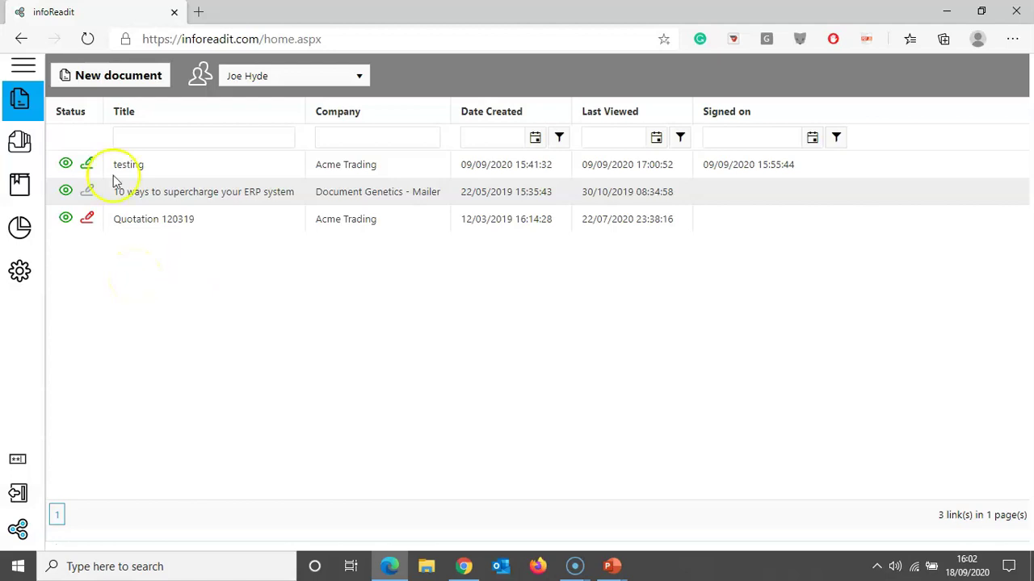
pyautogui.click(100, 77)
pyautogui.click(460, 86)
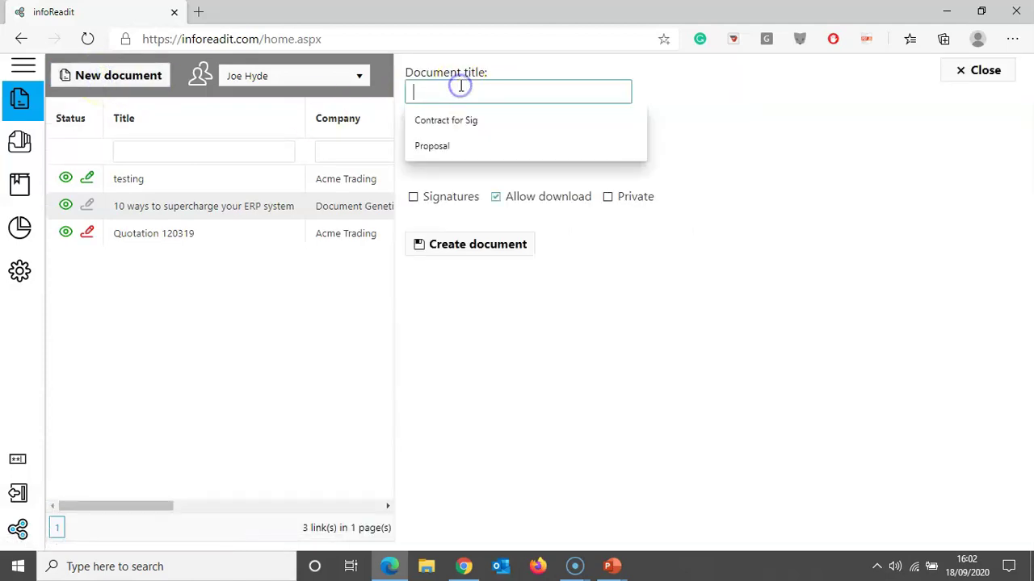
pyautogui.write('Proposal')
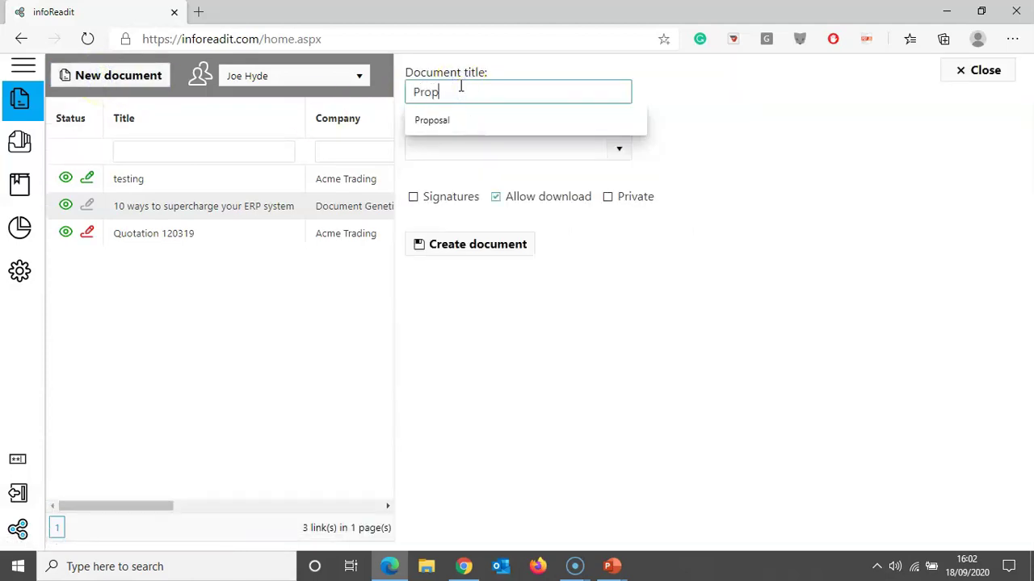
# Assign the document to the company Lemon Trading plc and create it with downloading allowed.
pyautogui.click(434, 152)
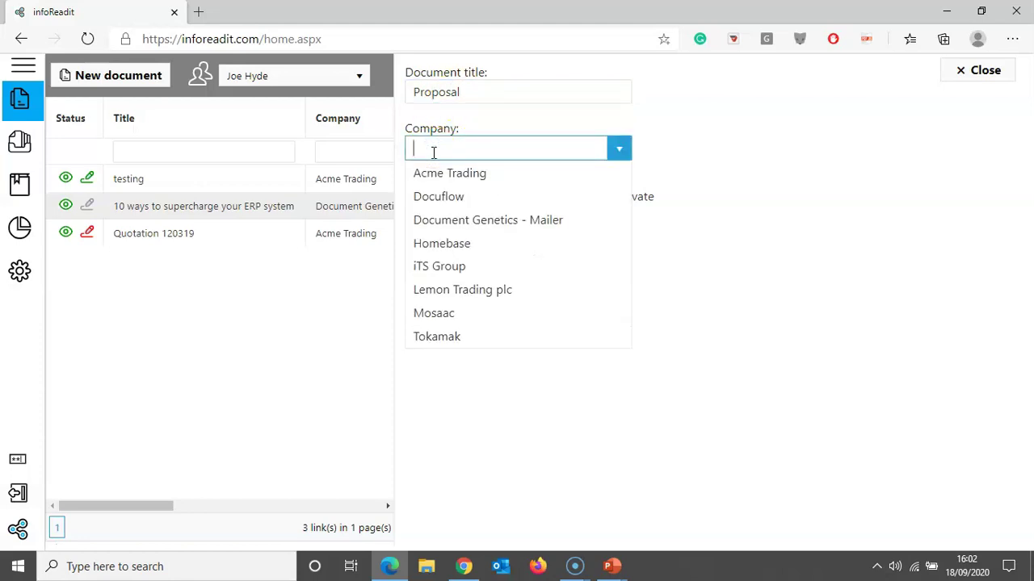
pyautogui.write('L')
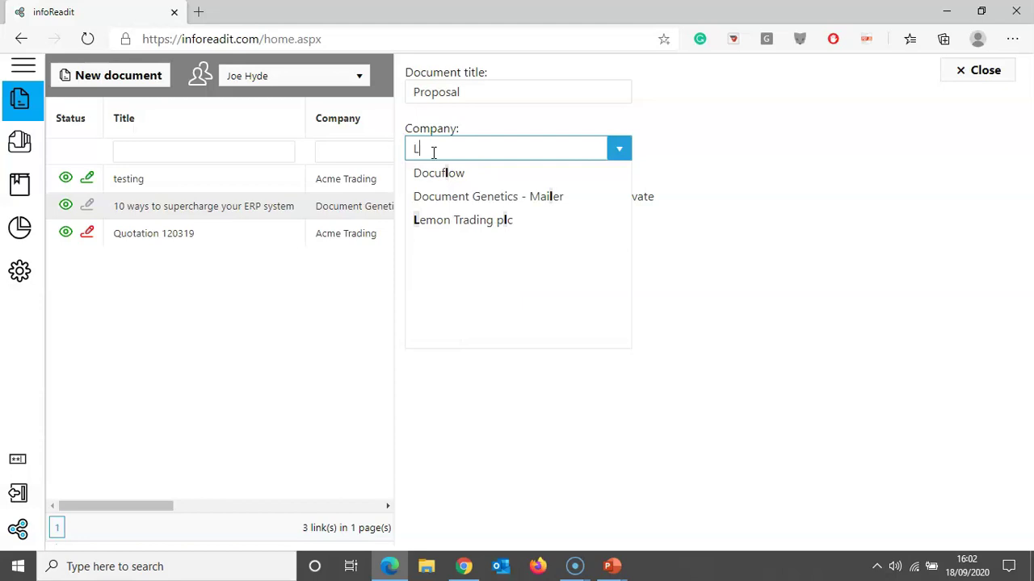
pyautogui.write('em')
pyautogui.click(438, 178)
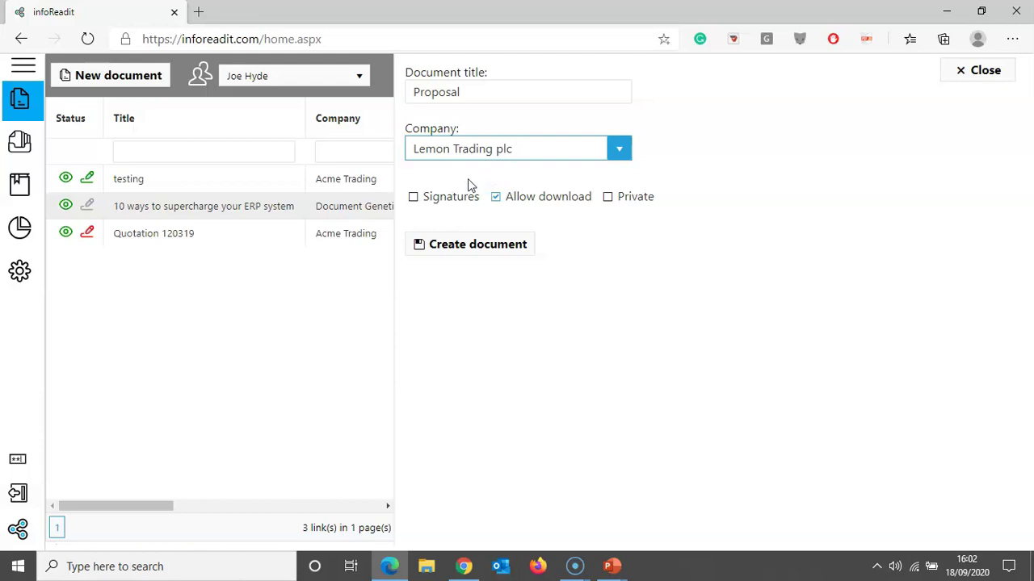
pyautogui.click(496, 198)
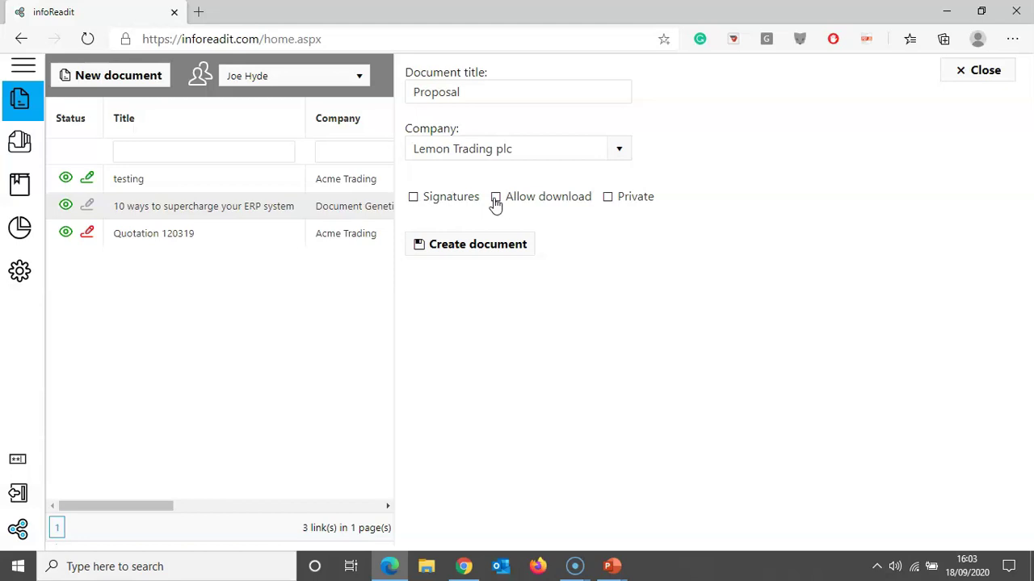
pyautogui.click(496, 198)
pyautogui.click(465, 246)
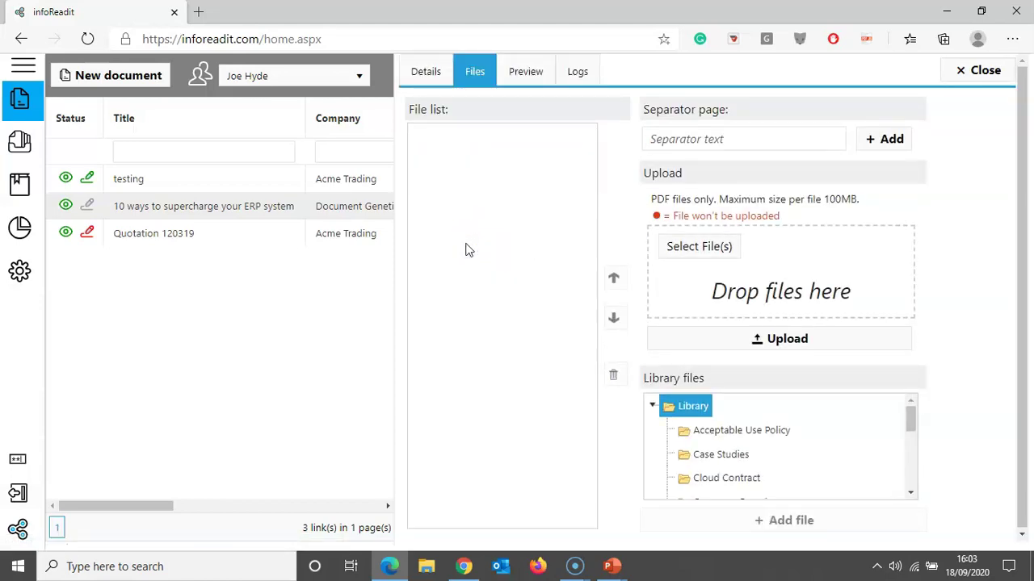
# Add a separator page titled "Proposal" to the document's file list.
pyautogui.click(686, 139)
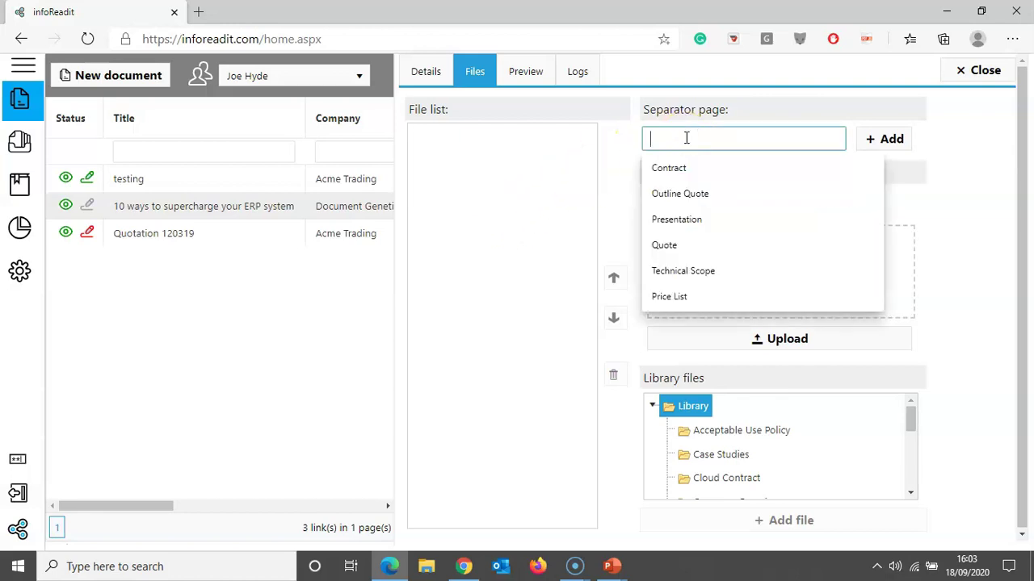
pyautogui.write('Pro')
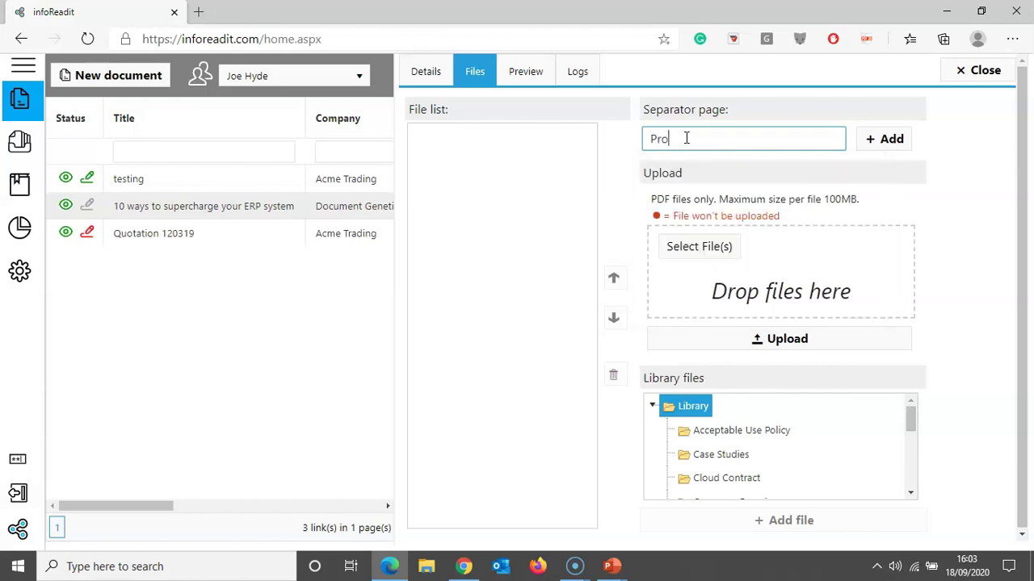
pyautogui.write('posal')
pyautogui.click(880, 141)
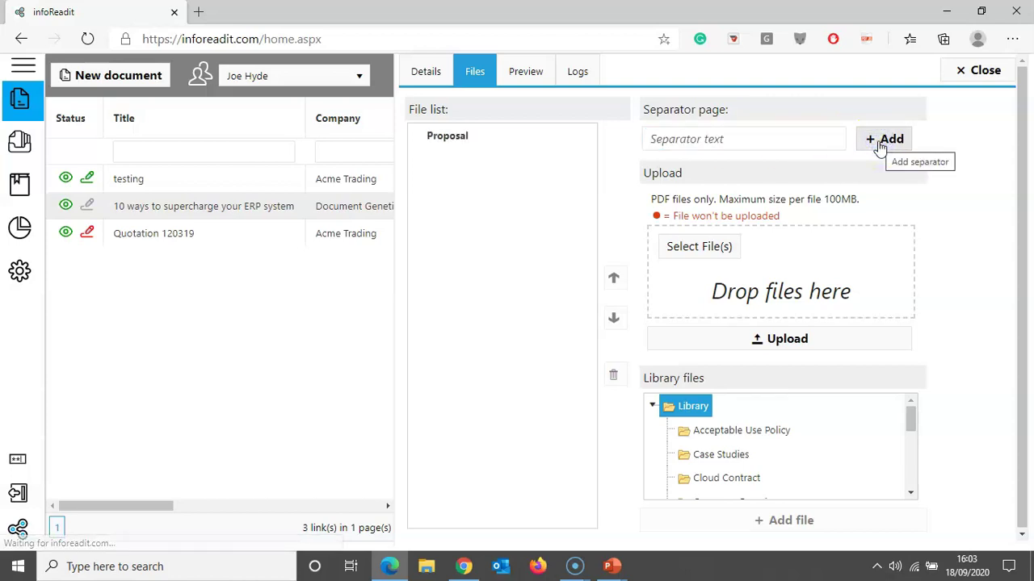
# Upload "Lemon Trading Invoice Automation Quote 190319.pdf" from the Desktop to the document.
pyautogui.click(693, 250)
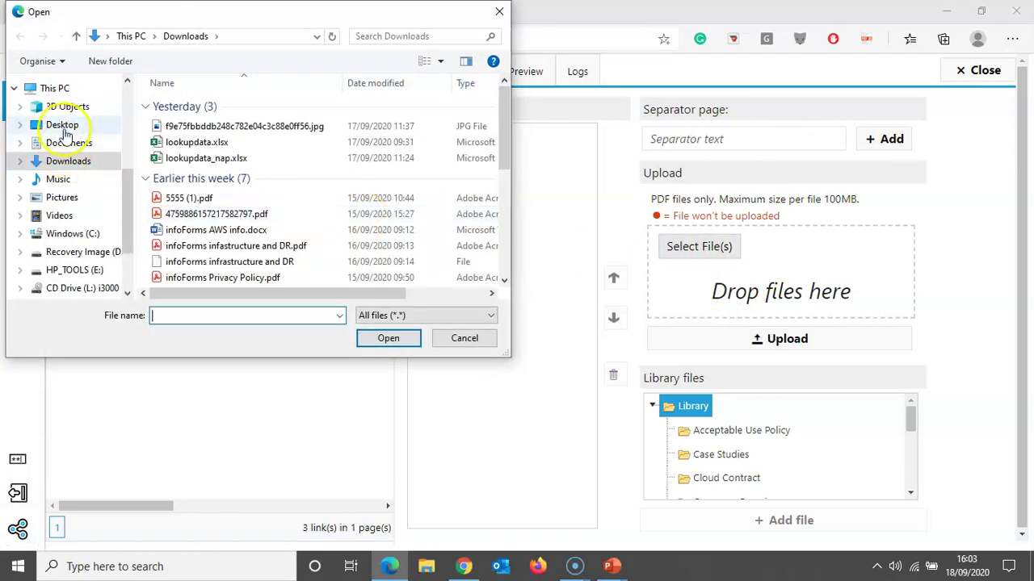
pyautogui.click(63, 128)
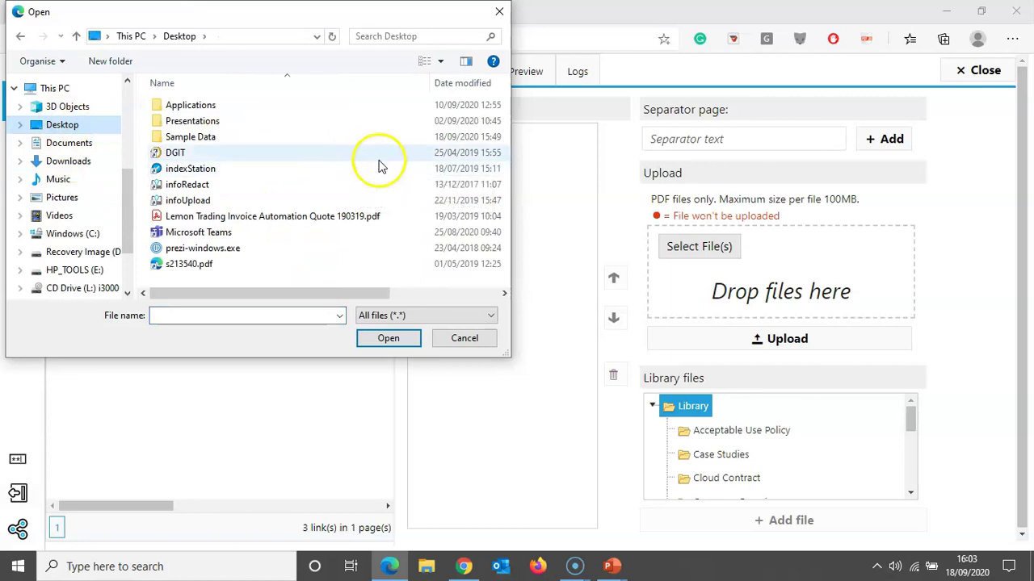
pyautogui.click(334, 203)
pyautogui.click(335, 225)
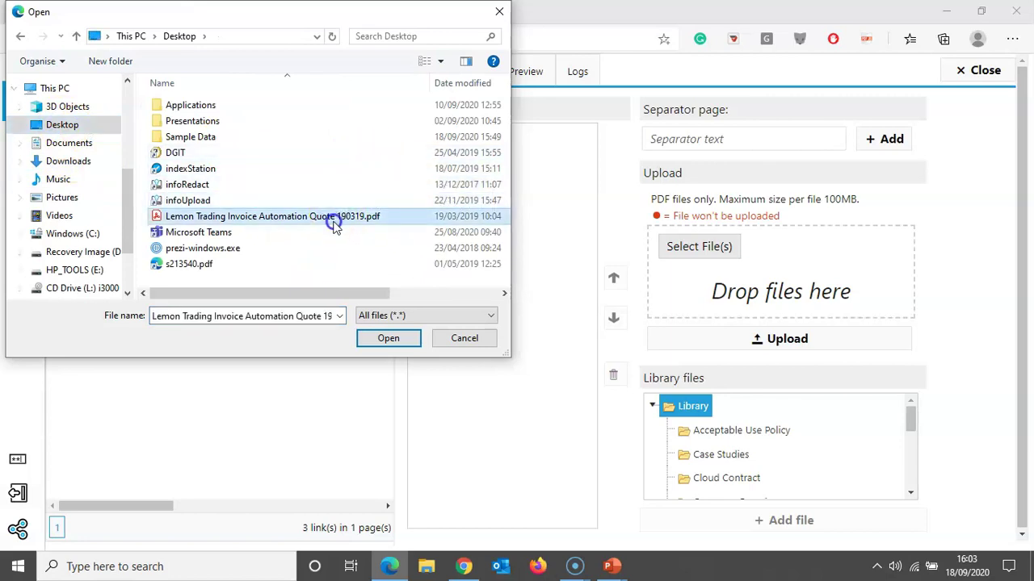
pyautogui.click(380, 338)
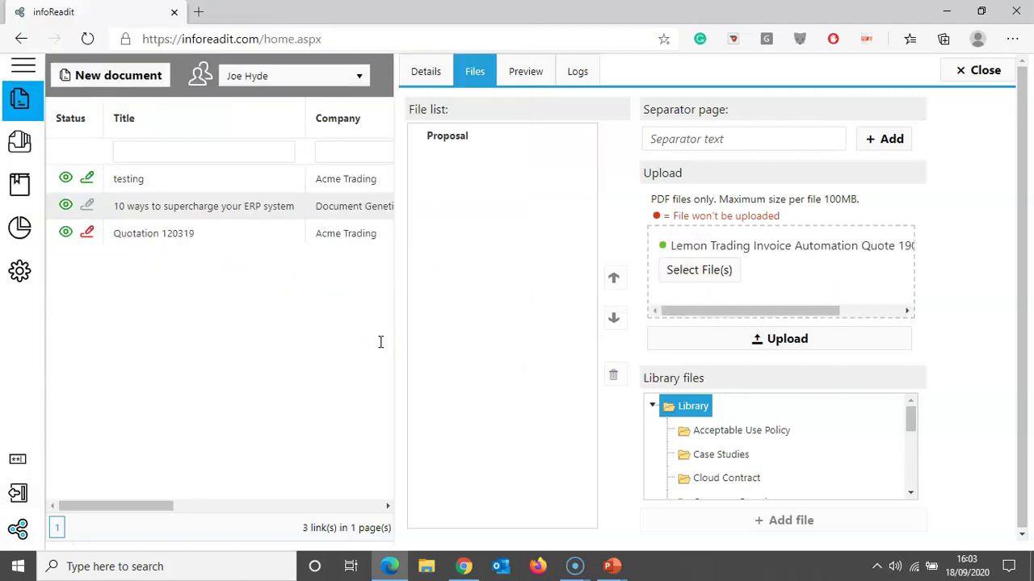
pyautogui.click(783, 342)
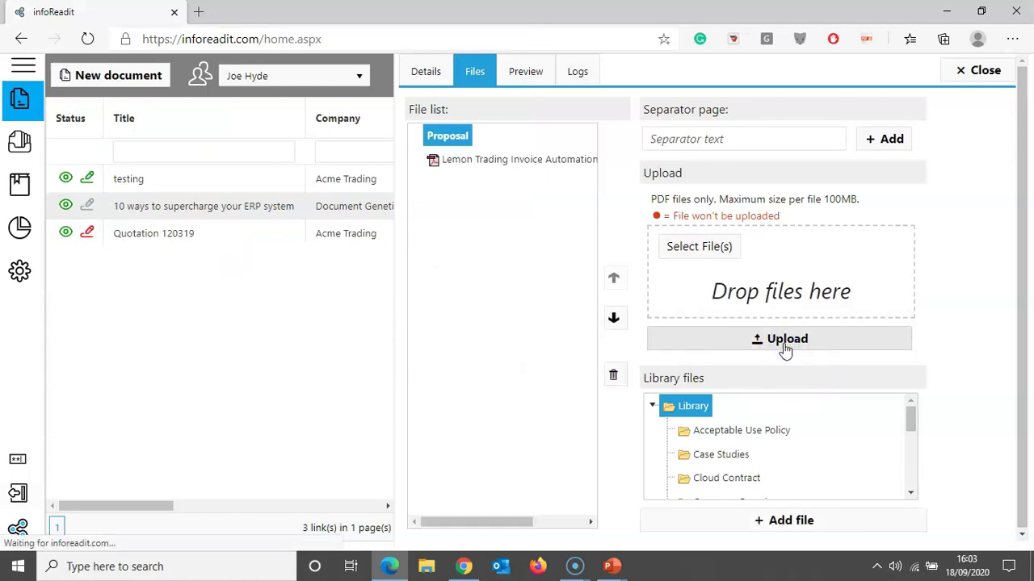
# Add a second separator page titled "Price List" to the file list.
pyautogui.click(688, 138)
pyautogui.write('Prtic')
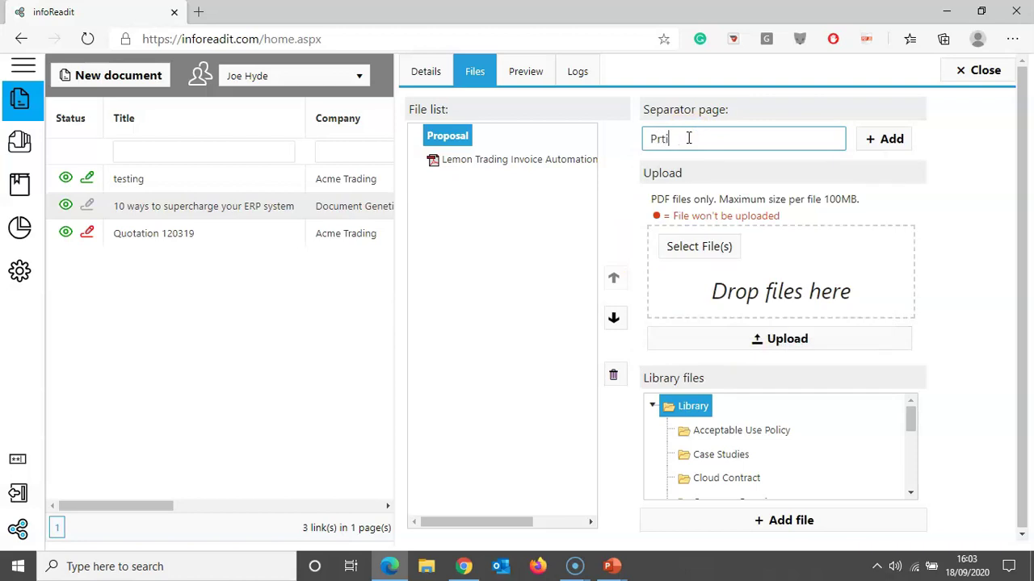
pyautogui.press('BackSpace')
pyautogui.press('BackSpace')
pyautogui.press('BackSpace')
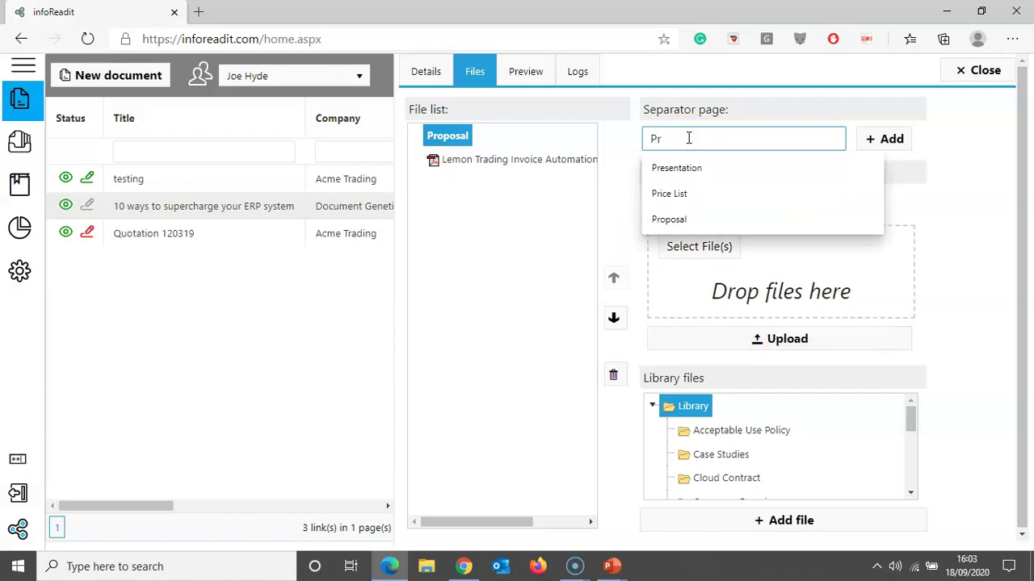
pyautogui.write('ice List')
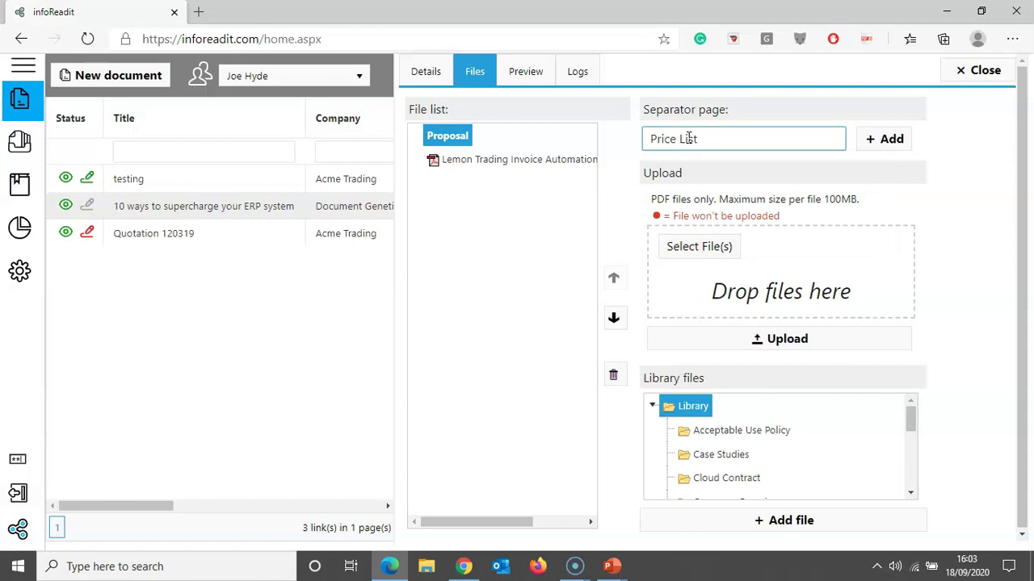
pyautogui.click(879, 139)
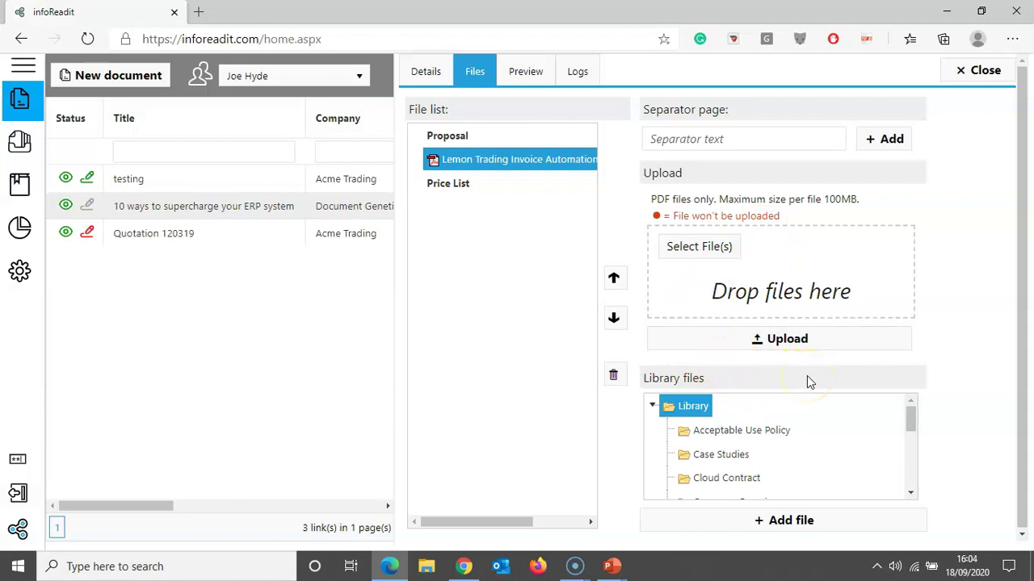
# Add "JAN 2019 Price List.pdf" from the library's Price List folder to the document.
pyautogui.click(910, 416)
pyautogui.moveTo(911, 419); pyautogui.dragTo(911, 454)
pyautogui.doubleClick(715, 453)
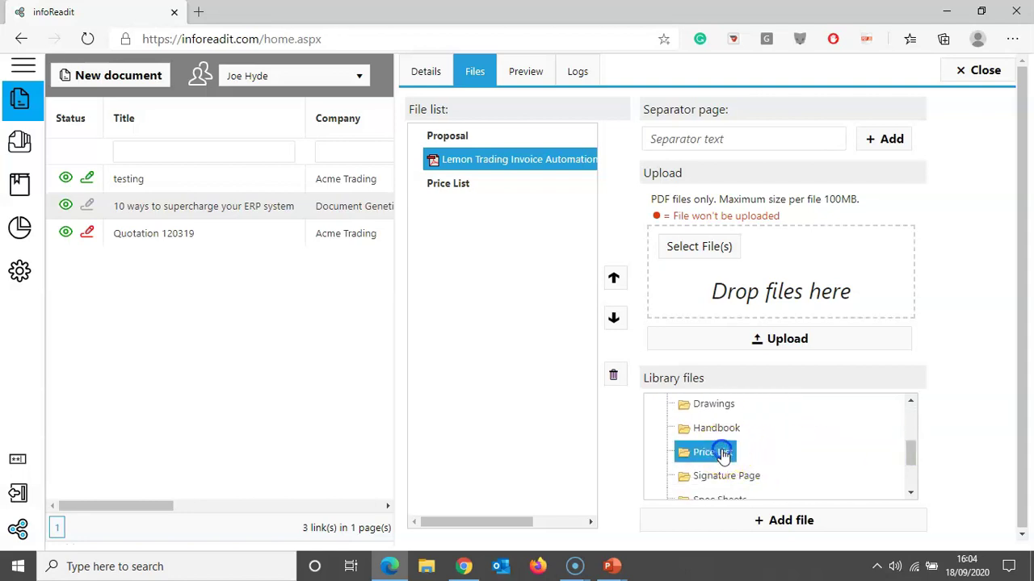
pyautogui.click(729, 476)
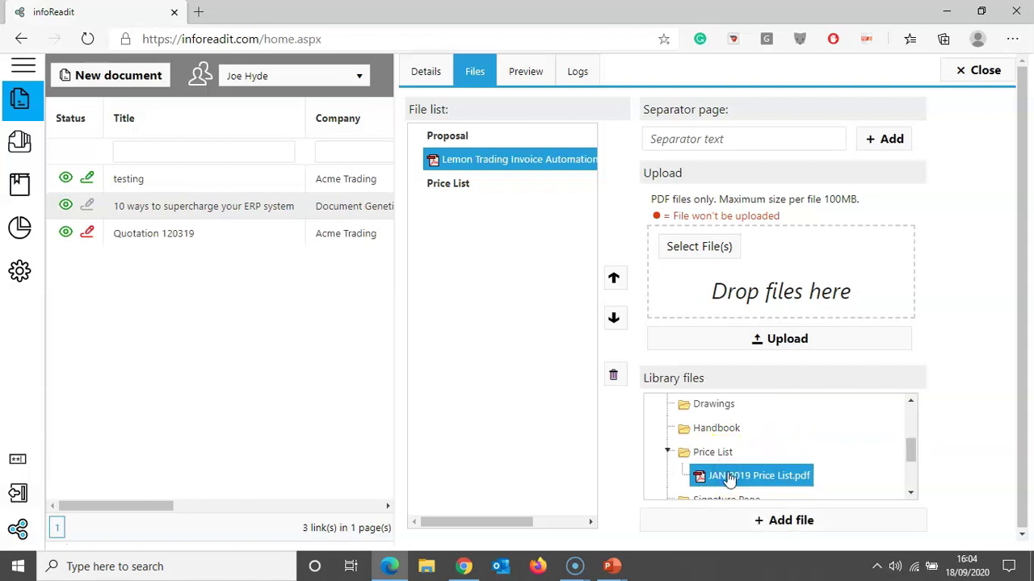
pyautogui.click(783, 521)
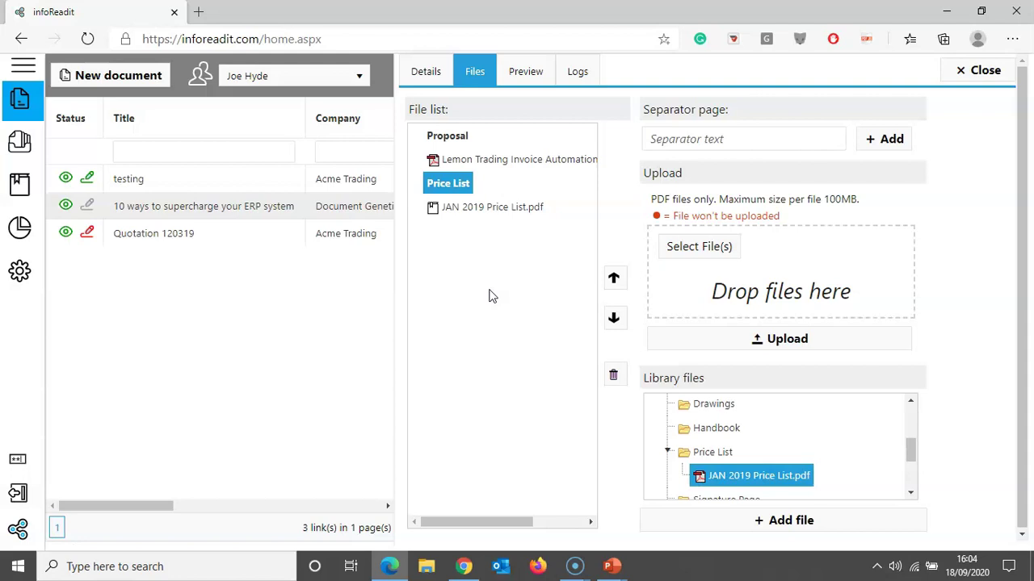
# Preview the assembled document, examining the separator pages, the quotation and the price list.
pyautogui.click(526, 71)
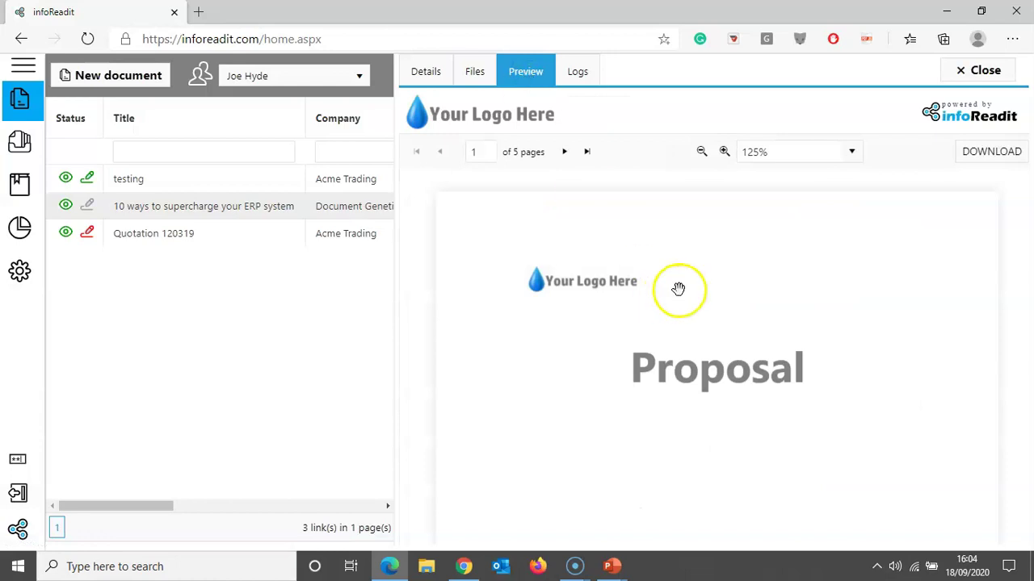
pyautogui.moveTo(755, 428); pyautogui.dragTo(747, 262)
pyautogui.moveTo(732, 420); pyautogui.dragTo(723, 254)
pyautogui.moveTo(710, 445); pyautogui.dragTo(699, 417)
pyautogui.moveTo(686, 452); pyautogui.dragTo(698, 317)
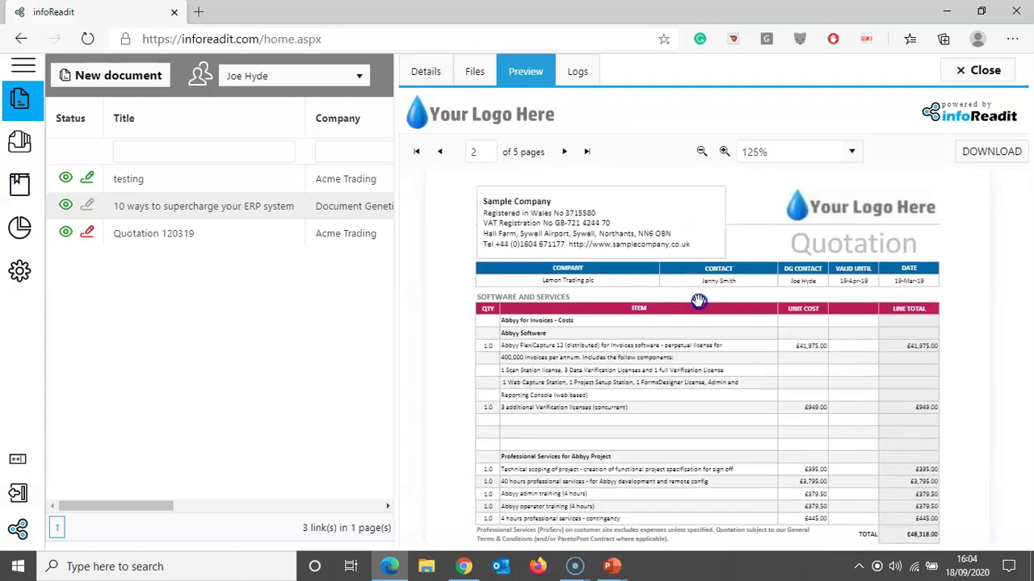
pyautogui.moveTo(692, 468); pyautogui.dragTo(681, 356)
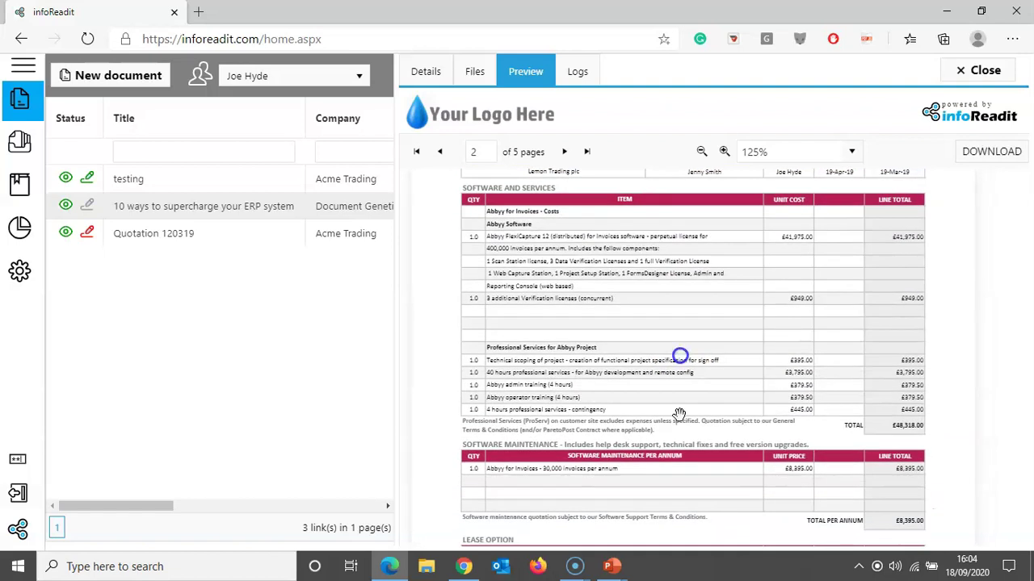
pyautogui.moveTo(686, 472); pyautogui.dragTo(681, 335)
pyautogui.moveTo(681, 406); pyautogui.dragTo(681, 342)
pyautogui.moveTo(684, 475); pyautogui.dragTo(685, 319)
pyautogui.moveTo(683, 486); pyautogui.dragTo(689, 254)
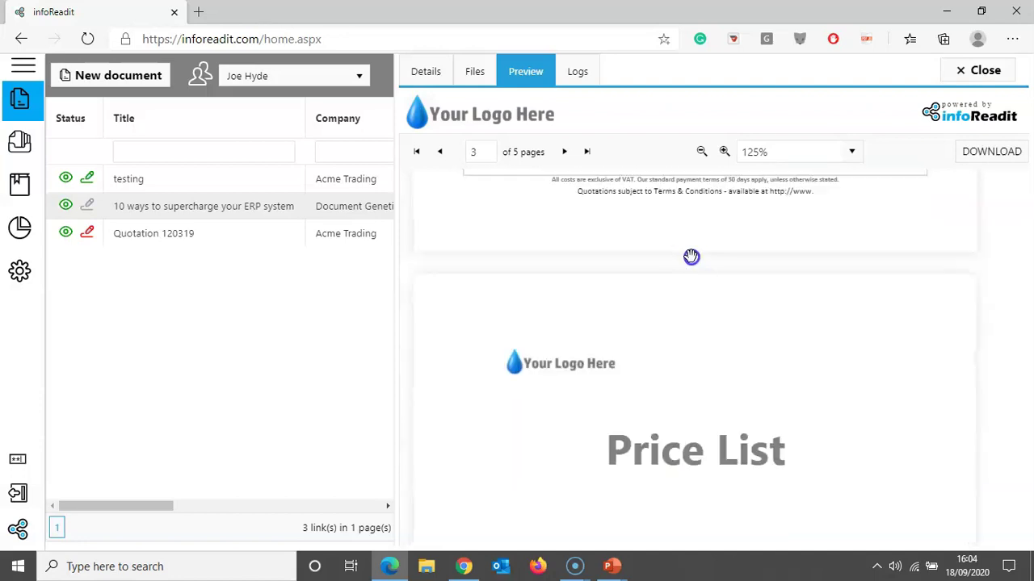
pyautogui.moveTo(674, 406); pyautogui.dragTo(659, 269)
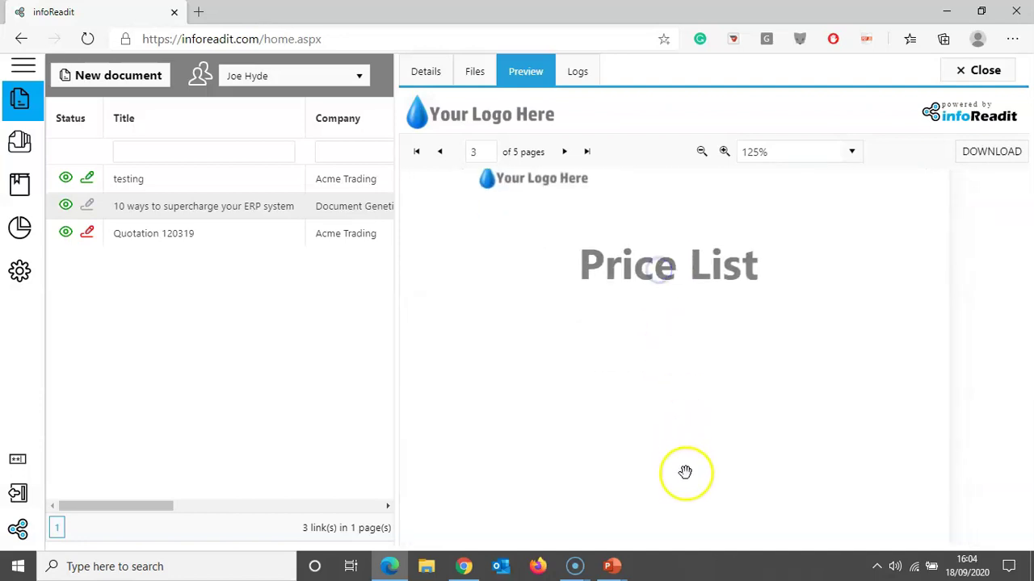
pyautogui.moveTo(687, 477); pyautogui.dragTo(673, 216)
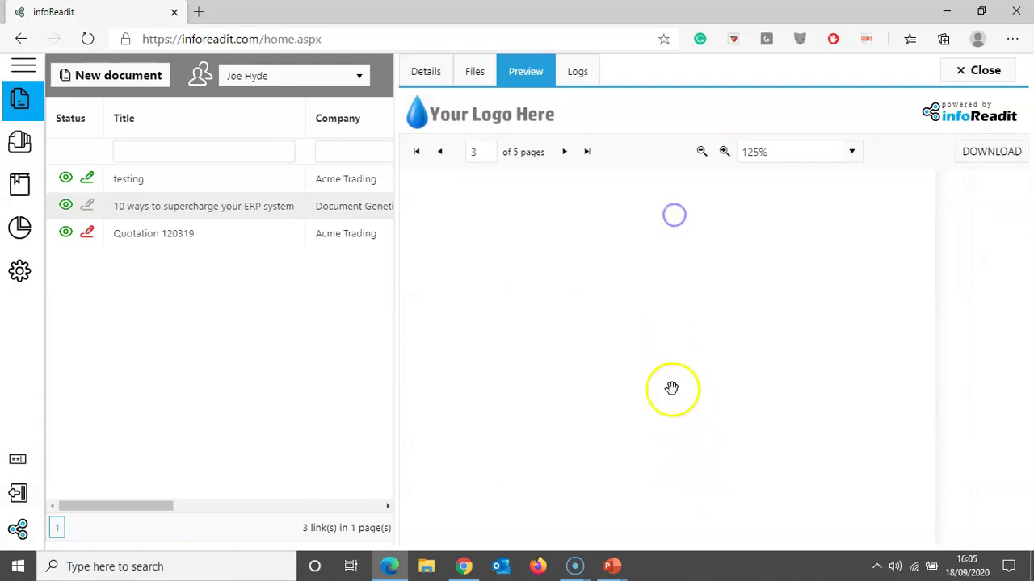
pyautogui.moveTo(671, 427); pyautogui.dragTo(687, 261)
pyautogui.moveTo(665, 339); pyautogui.dragTo(657, 277)
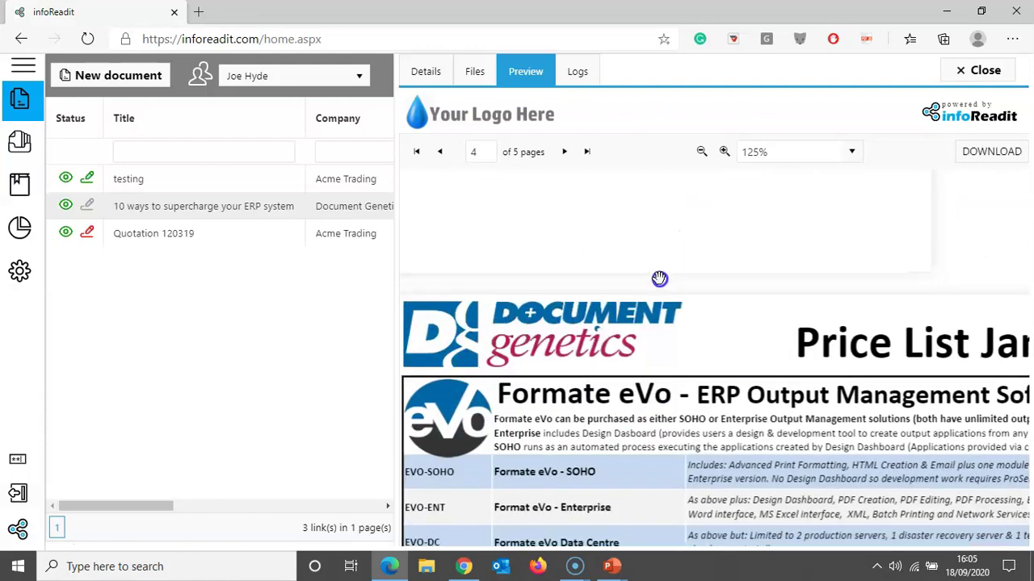
pyautogui.moveTo(662, 436); pyautogui.dragTo(657, 323)
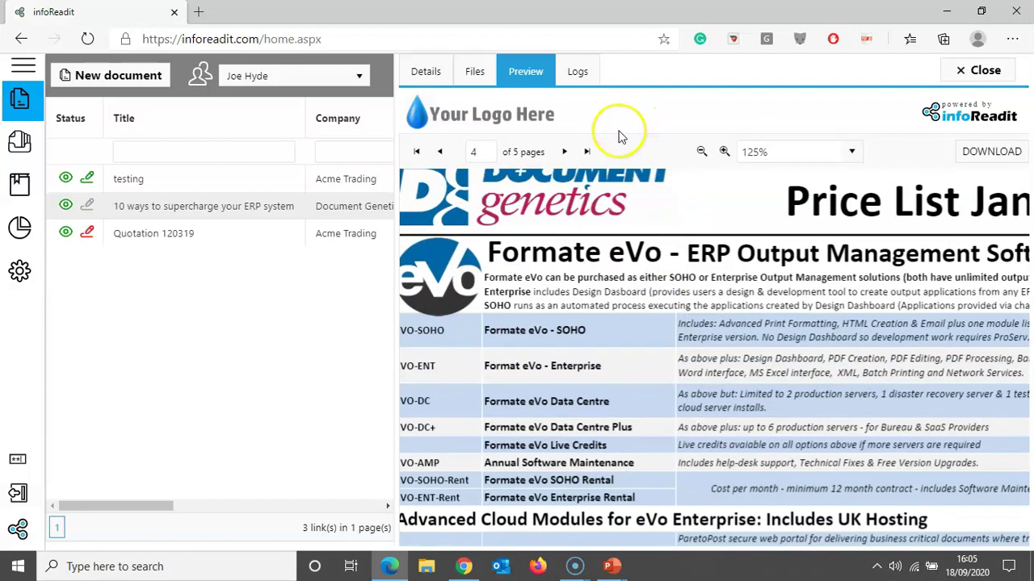
# Save the document's details and copy its public link.
pyautogui.click(426, 75)
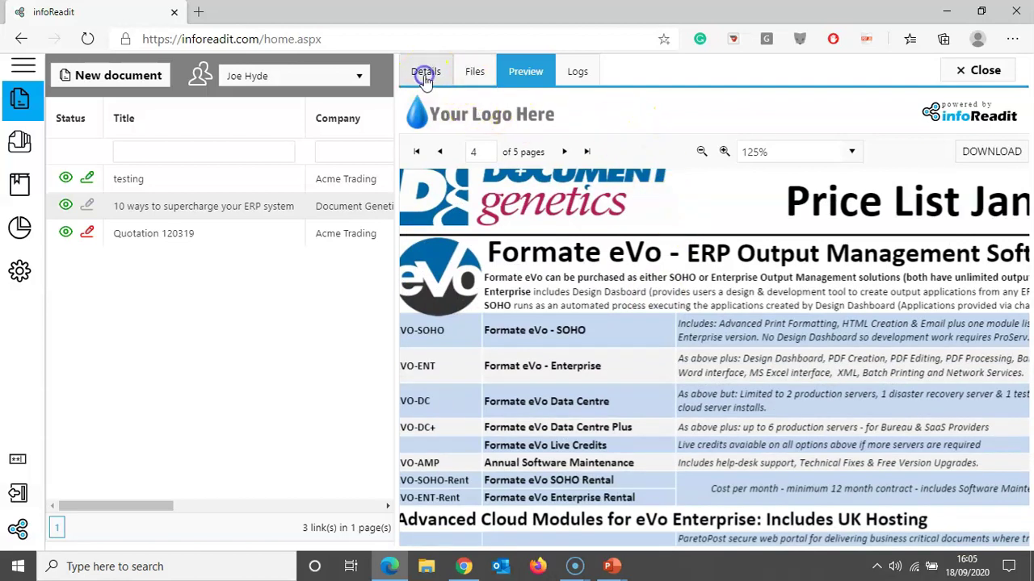
pyautogui.click(465, 278)
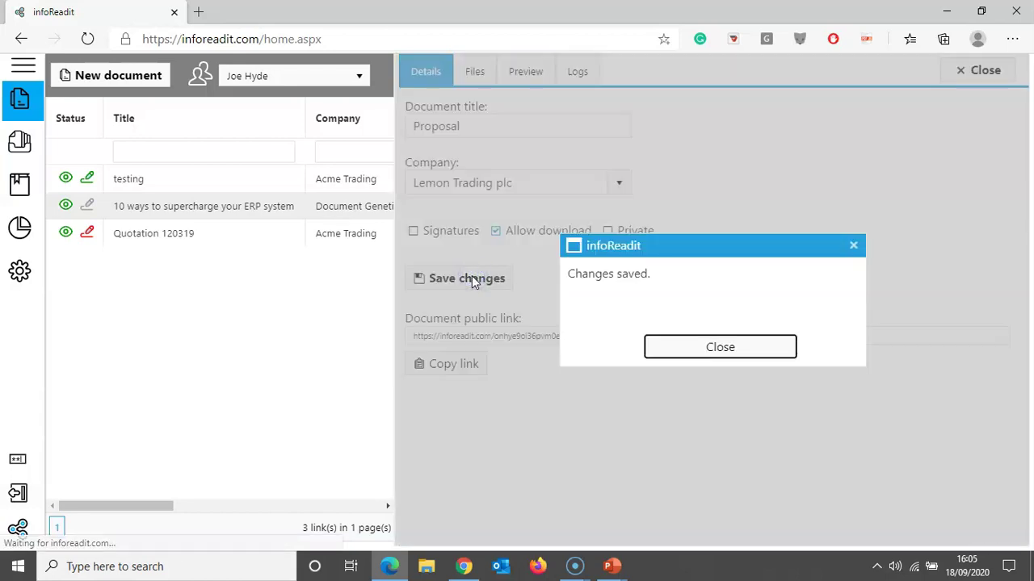
pyautogui.click(696, 353)
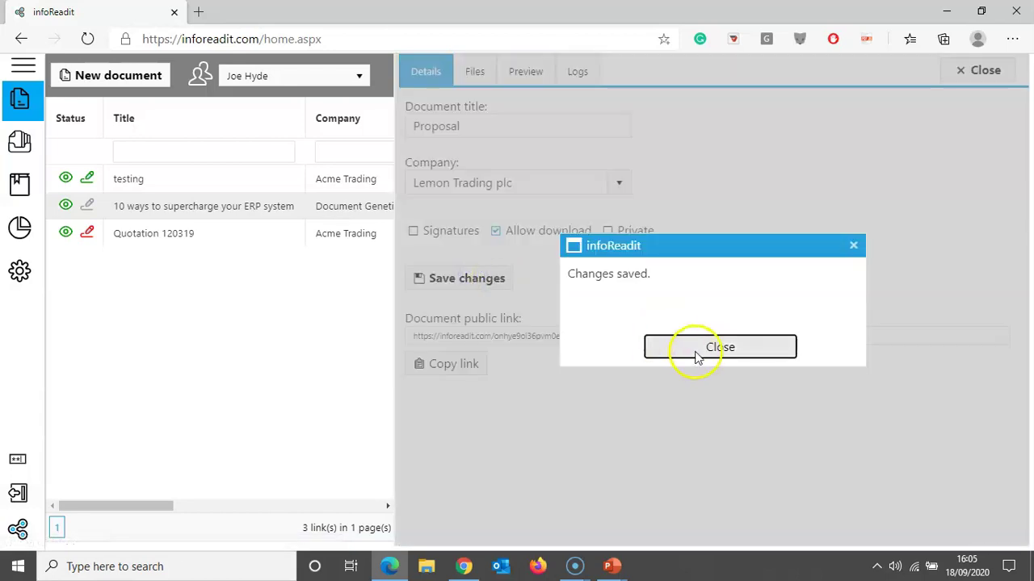
pyautogui.click(454, 368)
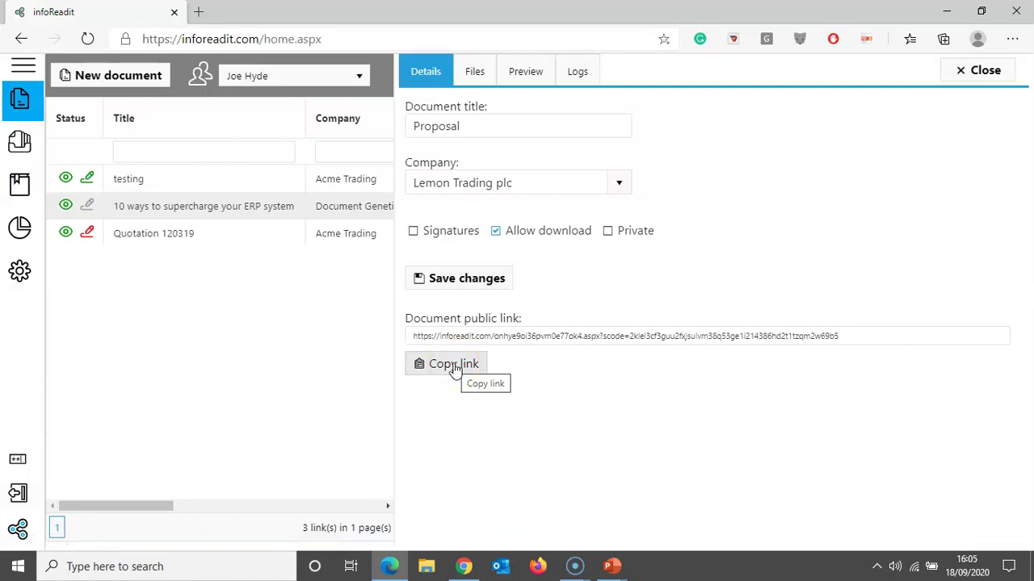
# Copy the document's public link and send it in the "Quote" email from Outlook, continuing without an attachment.
pyautogui.click(455, 368)
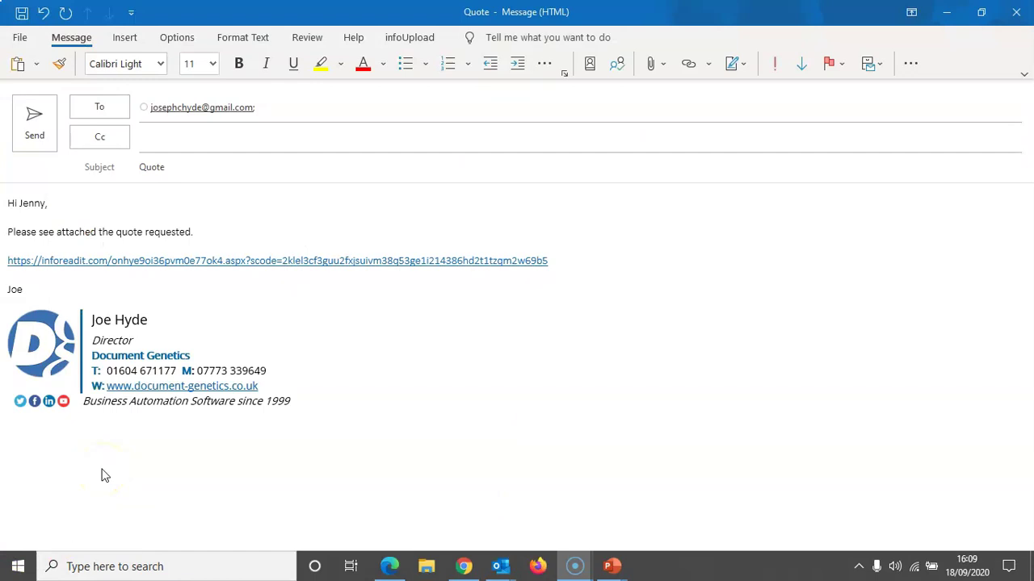
pyautogui.click(29, 137)
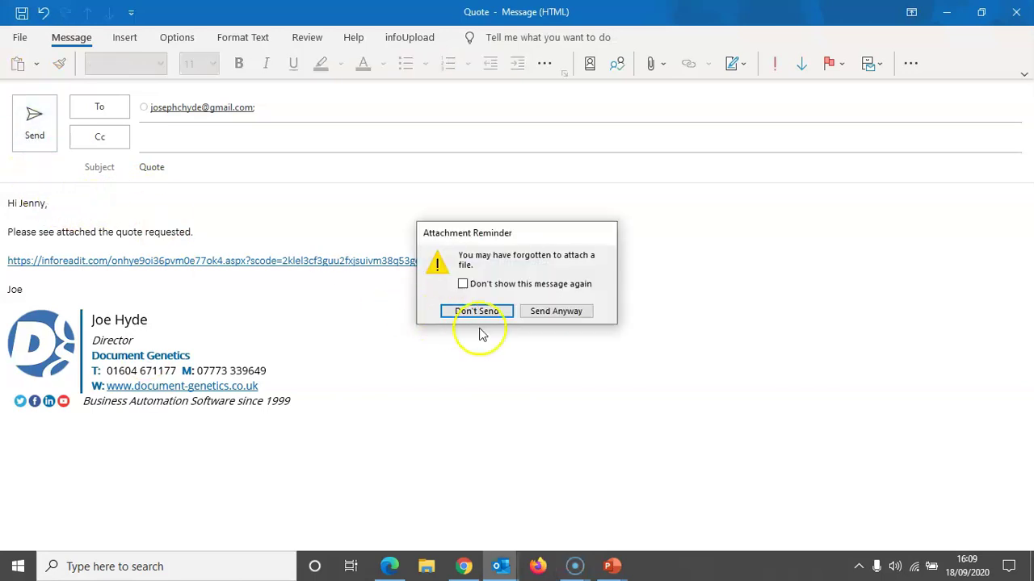
pyautogui.click(549, 314)
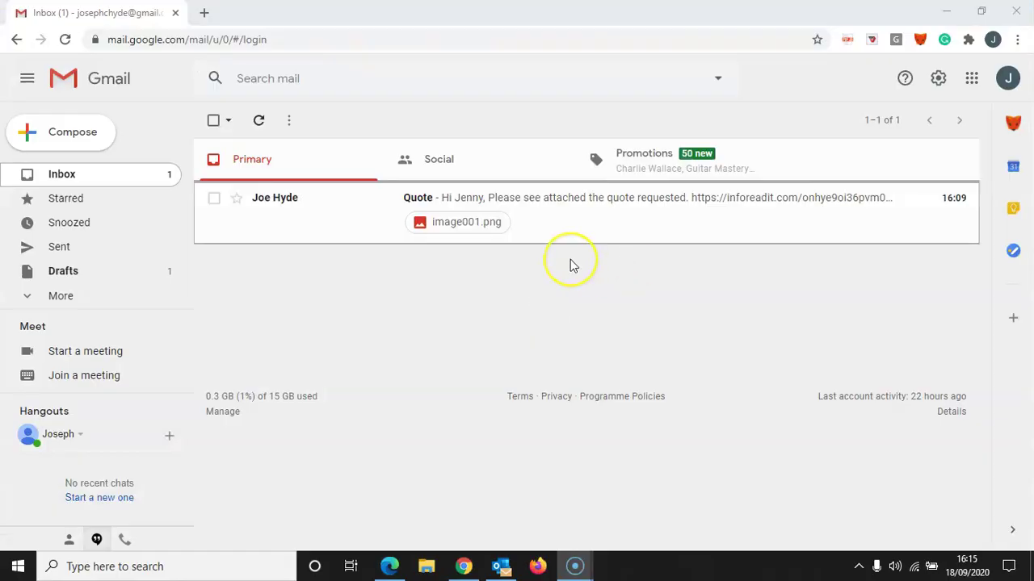
# Switch to Gmail, open the received "Quote" email and follow its link to view the proposal through to the quotation page.
pyautogui.click(539, 202)
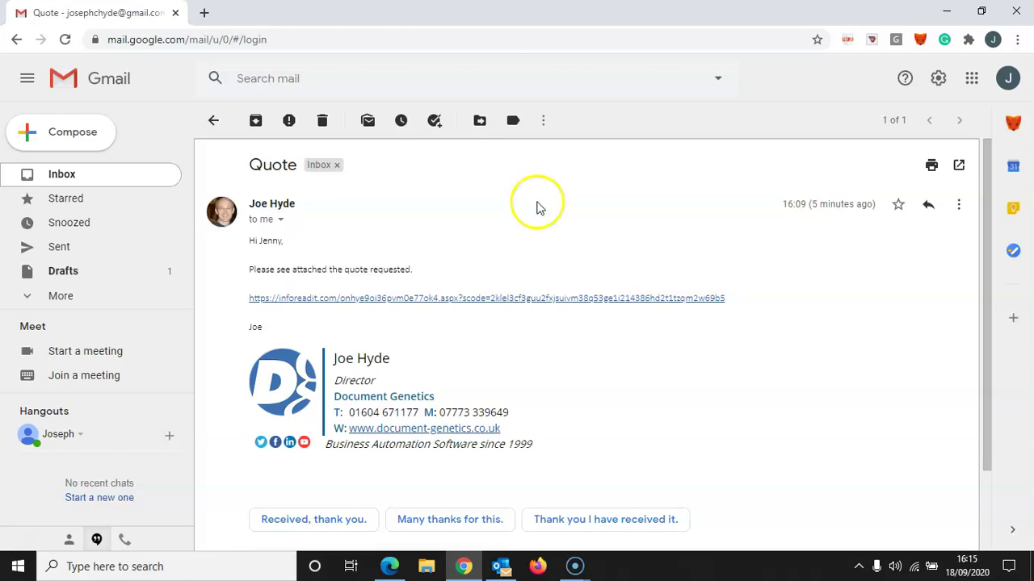
pyautogui.click(523, 298)
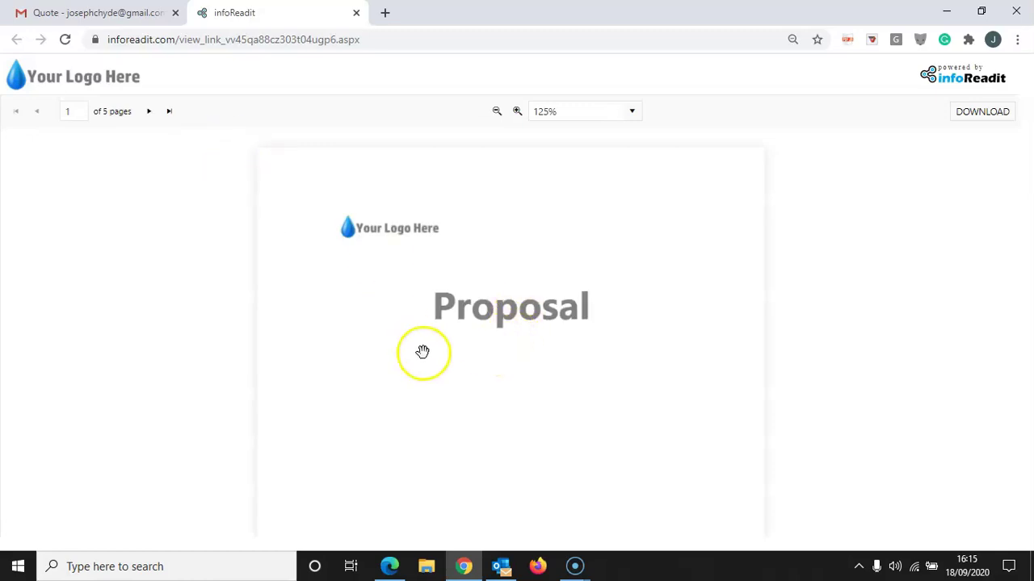
pyautogui.moveTo(422, 352); pyautogui.dragTo(418, 224)
pyautogui.moveTo(422, 336); pyautogui.dragTo(419, 190)
pyautogui.moveTo(427, 377); pyautogui.dragTo(413, 159)
pyautogui.moveTo(429, 364); pyautogui.dragTo(412, 159)
pyautogui.moveTo(428, 336); pyautogui.dragTo(430, 257)
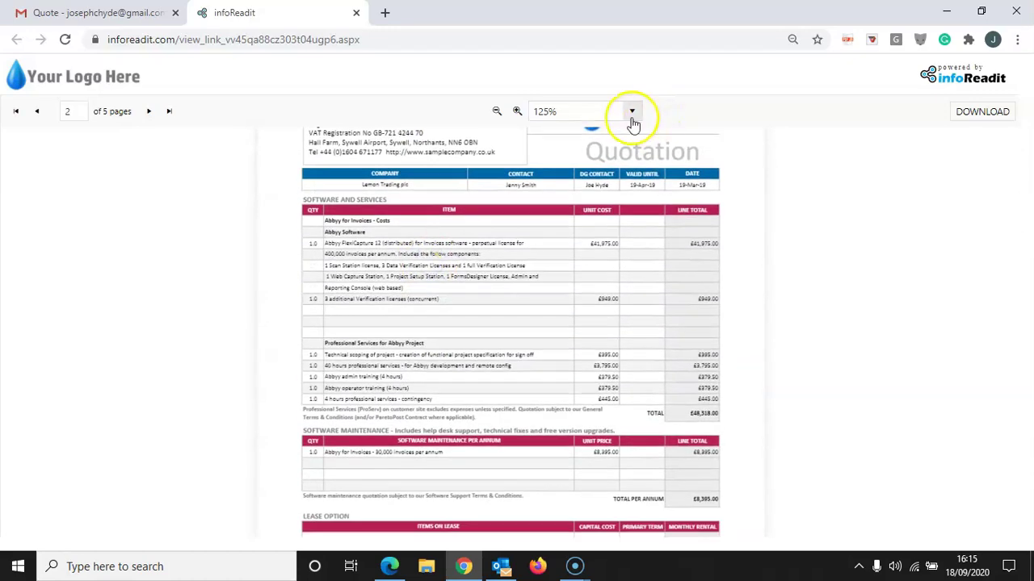
# Set the document viewer's zoom to Fit to Width and examine the quotation's software and services items.
pyautogui.click(630, 111)
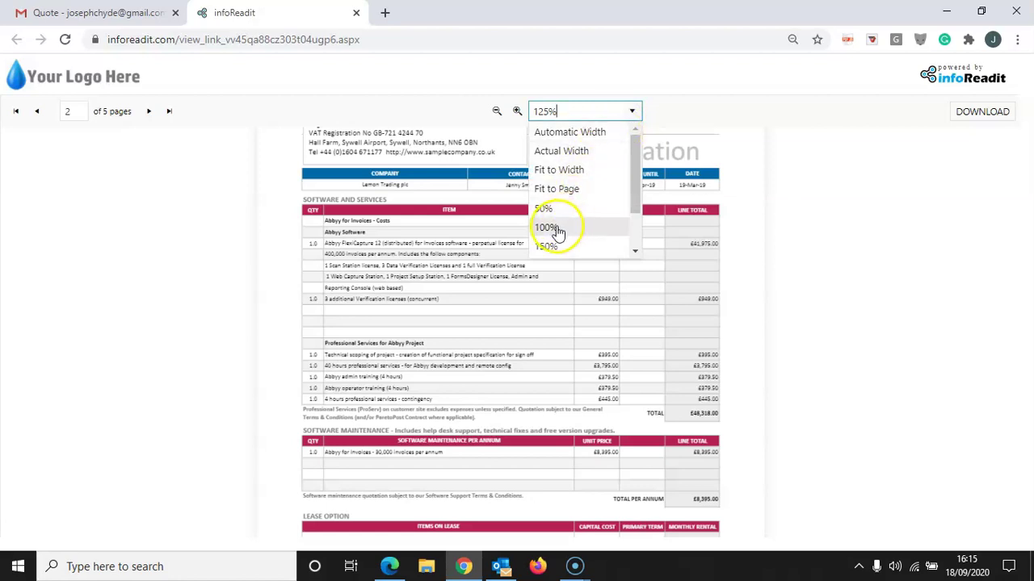
pyautogui.click(565, 170)
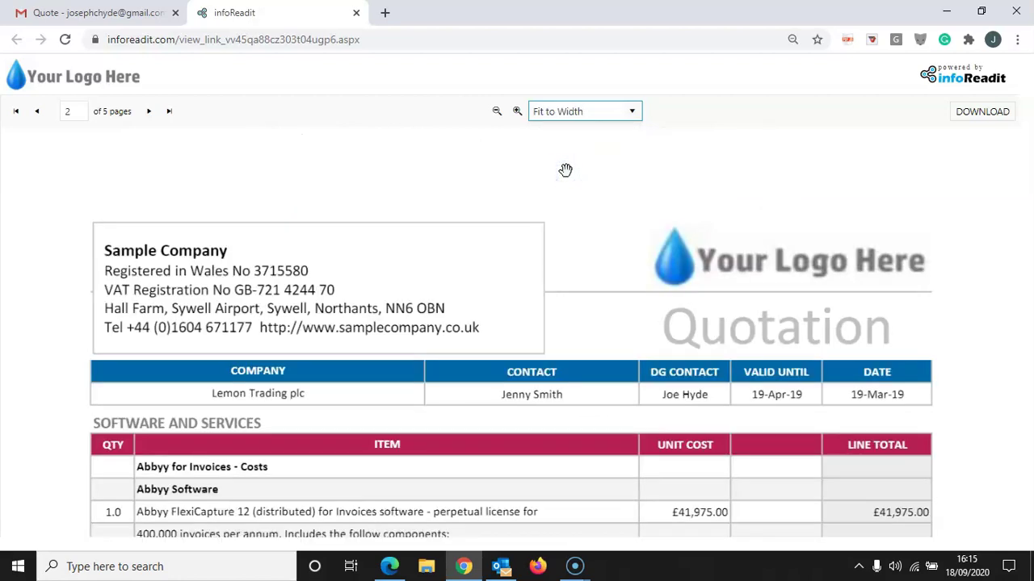
pyautogui.click(819, 230)
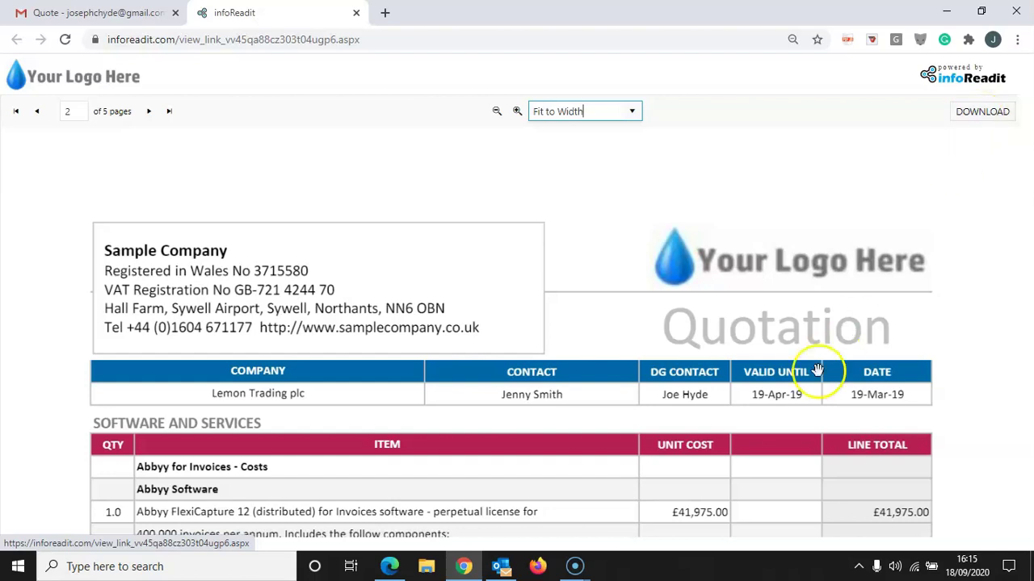
pyautogui.scroll(-3, 808, 288)
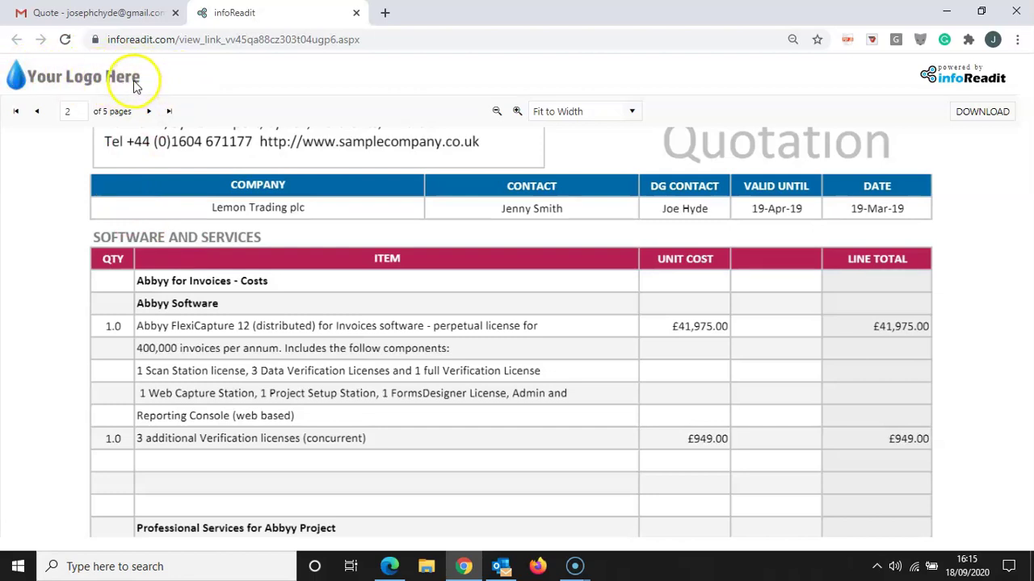
# Return to the Proposal cover page and download the shared document.
pyautogui.scroll(3, 429, 242)
pyautogui.scroll(5, 449, 238)
pyautogui.scroll(5, 478, 277)
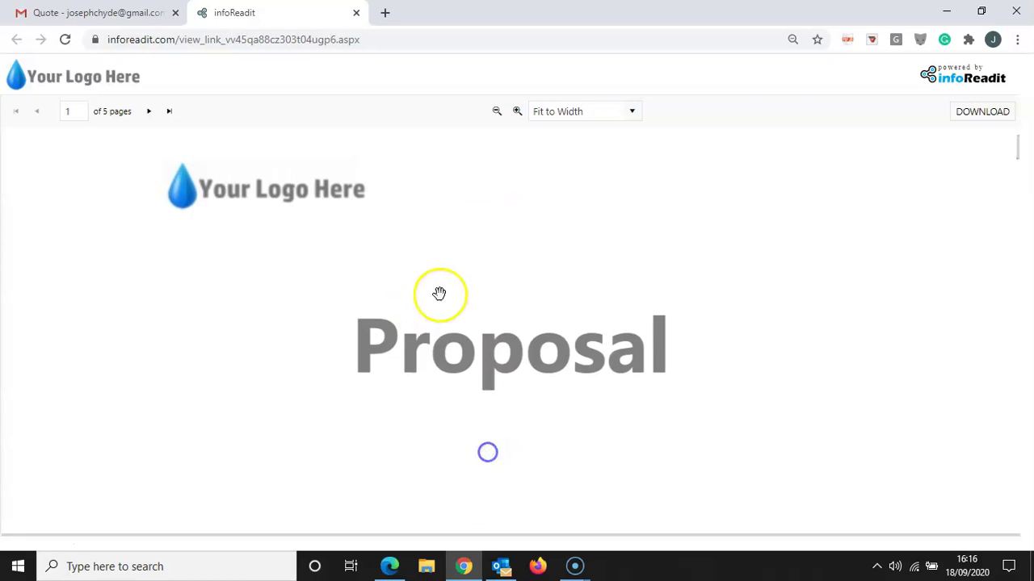
pyautogui.click(979, 121)
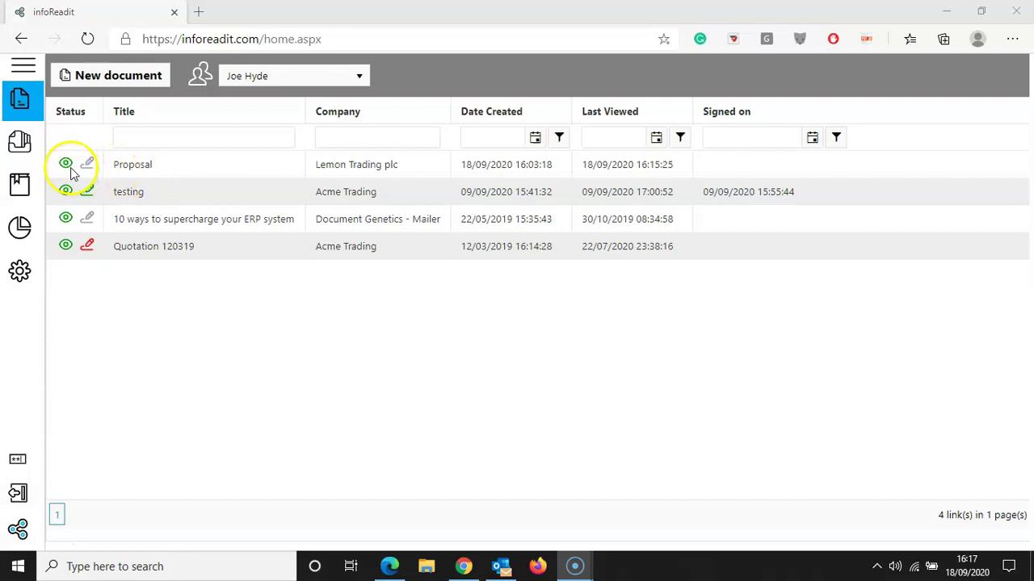
# Switch to infoReadit in Edge, check the documents' viewed and signed statuses, and open the Proposal document's activity logs.
pyautogui.moveTo(70, 173)
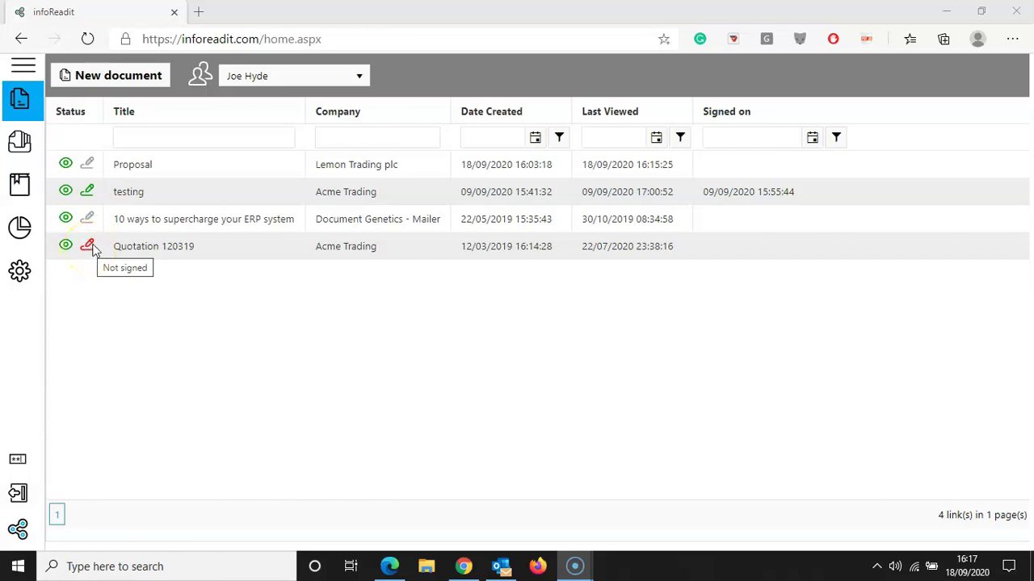
pyautogui.click(145, 171)
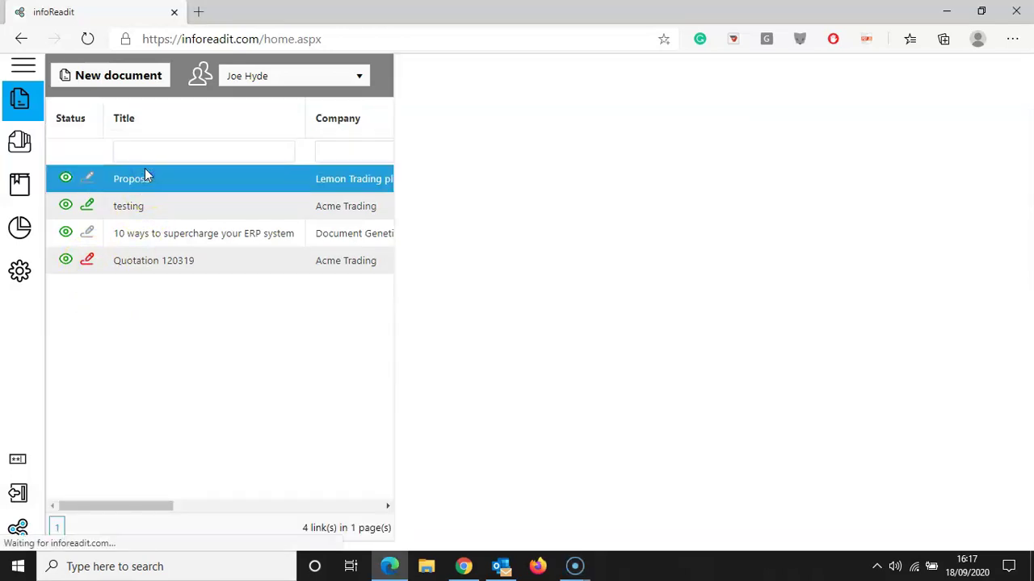
pyautogui.click(252, 184)
pyautogui.click(578, 73)
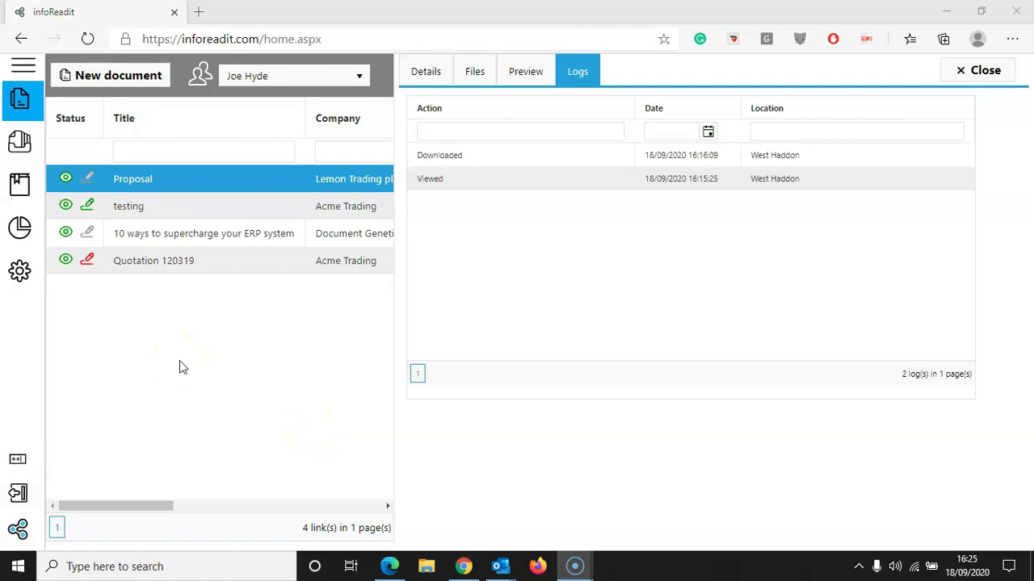
# Examine the archived documents with their archive reasons, and the library's folders and PDF upload area.
pyautogui.click(20, 142)
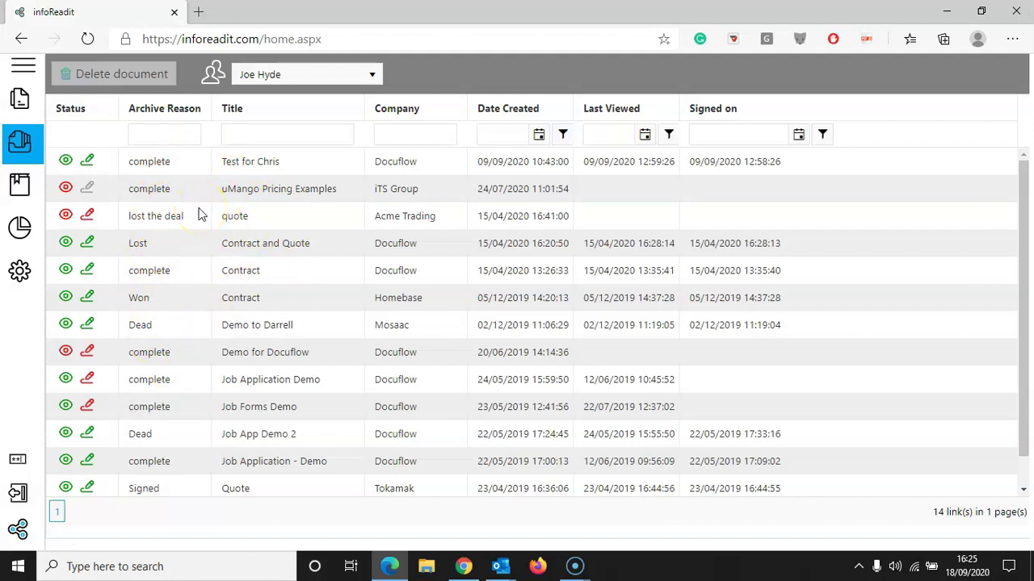
pyautogui.click(19, 184)
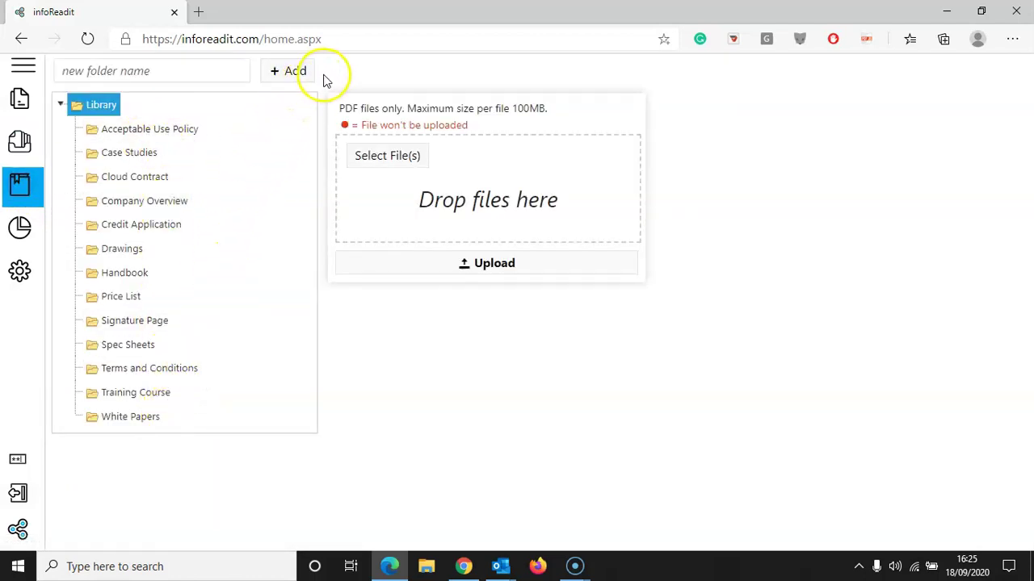
pyautogui.click(286, 103)
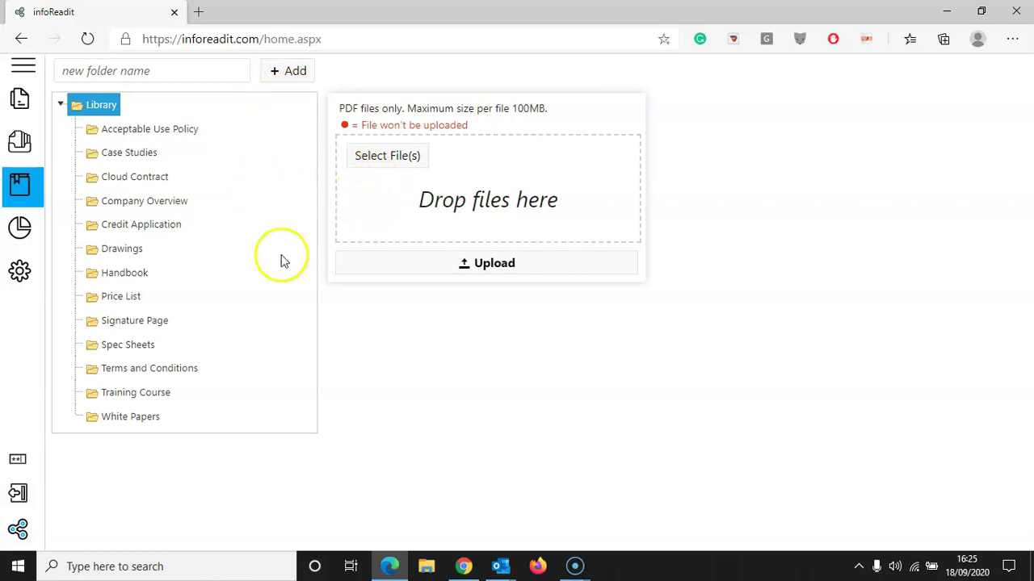
# View the document activity pie chart for the last 30 days and check the available users, keeping the current one.
pyautogui.click(27, 233)
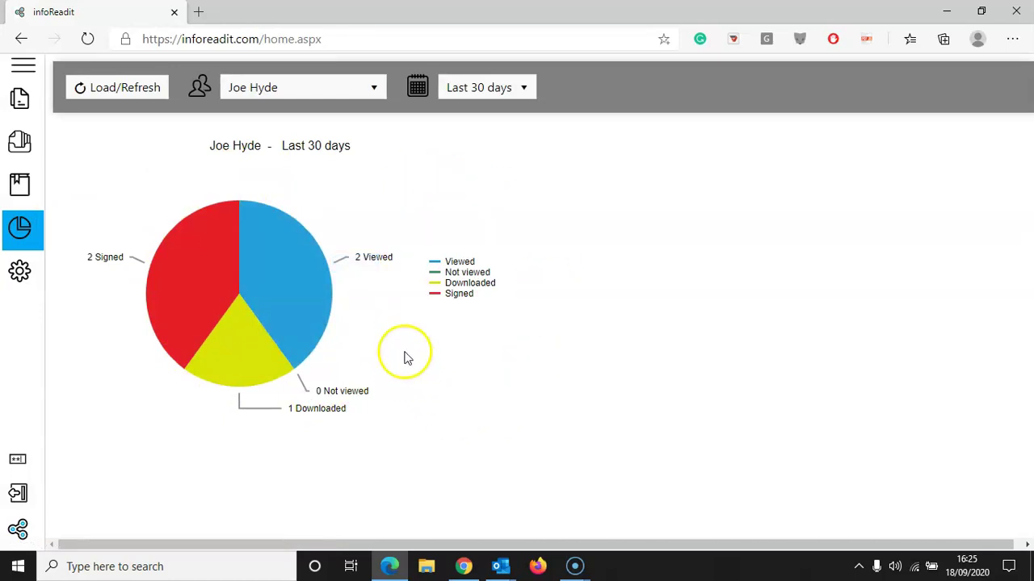
pyautogui.click(374, 87)
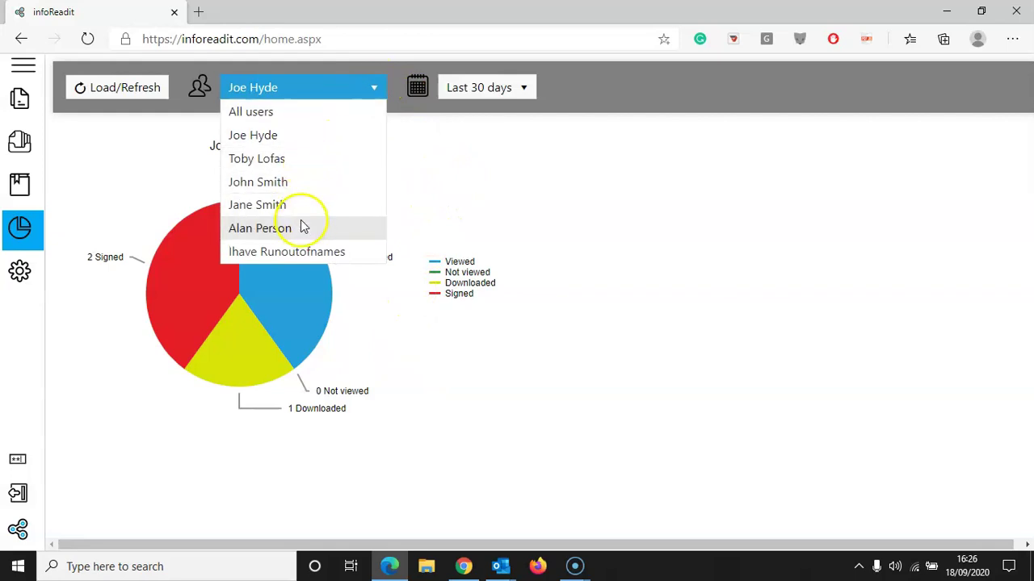
pyautogui.click(277, 139)
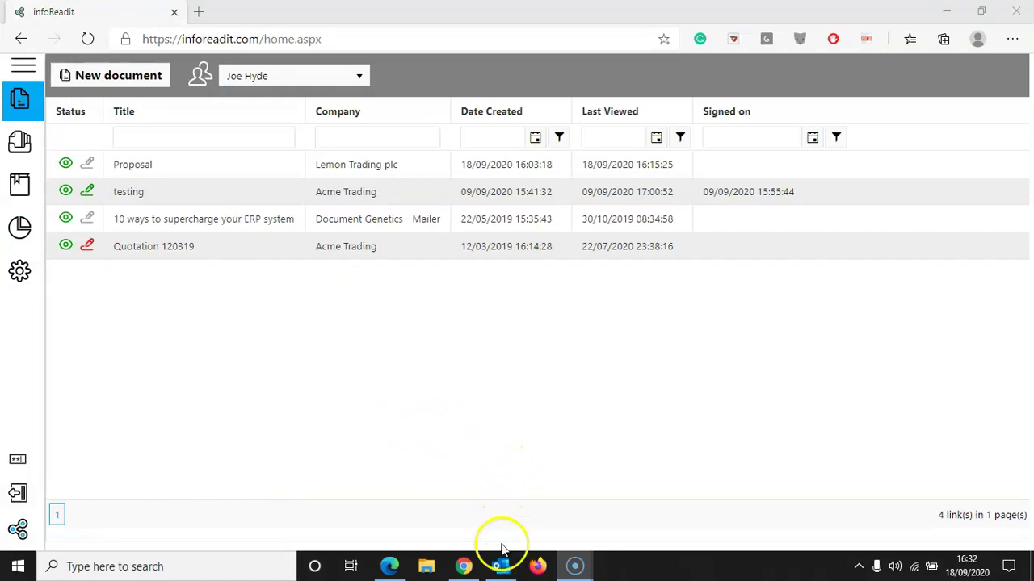
# Switch to Outlook and open the newest "Report - infoReadit" email in the inbox.
pyautogui.moveTo(501, 570)
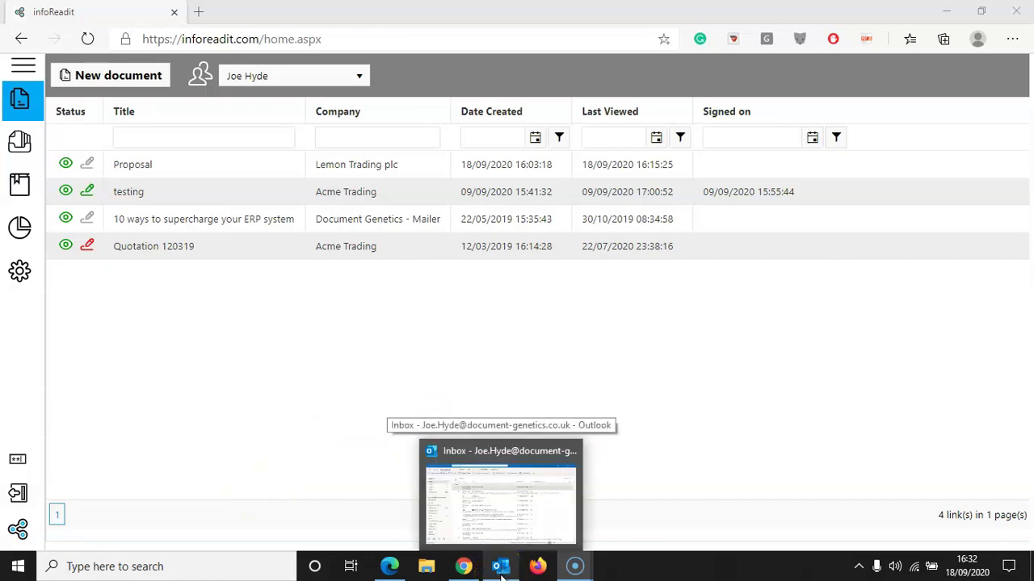
pyautogui.click(502, 569)
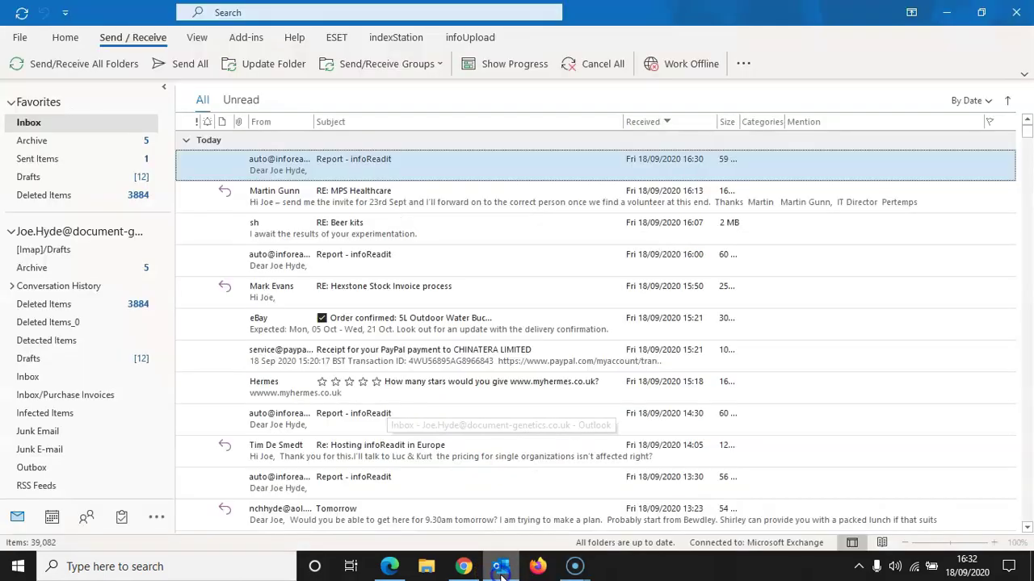
pyautogui.doubleClick(356, 164)
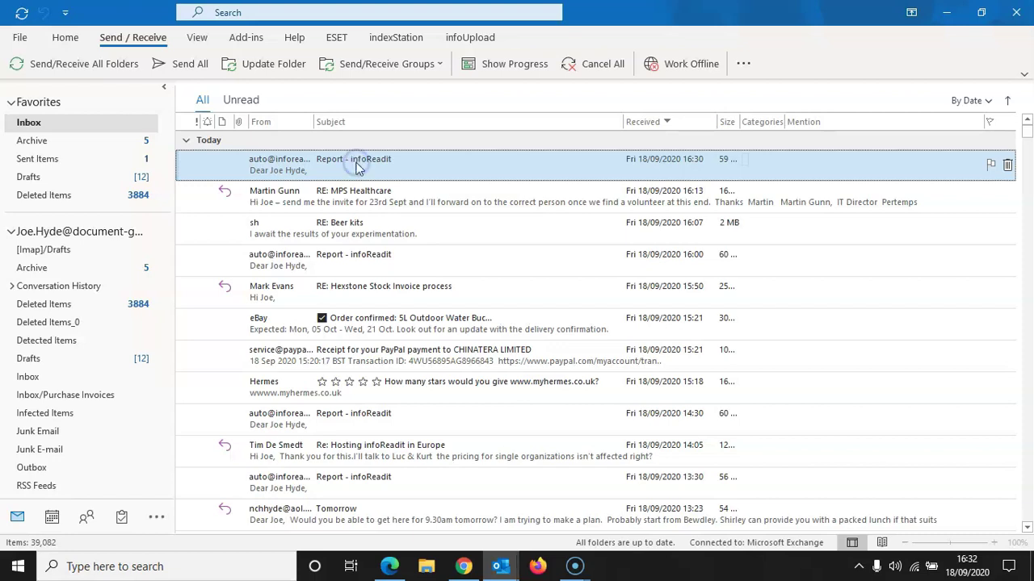